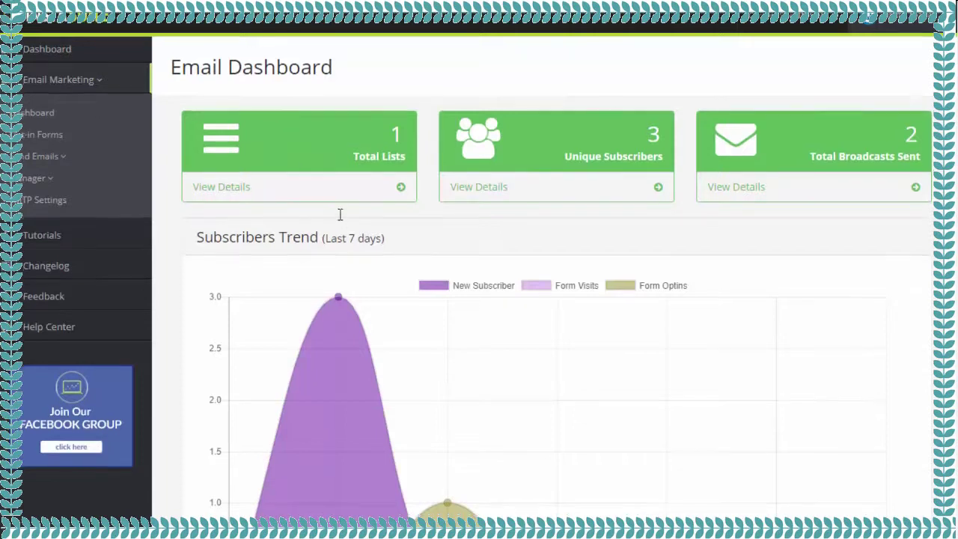
Step: Review the email dashboard's trend charts and recent subscribers, and open the opt-in forms overview
{"action": "scroll", "coordinate": [343, 222], "scroll_direction": "down", "scroll_amount": 5}
{"action": "scroll", "coordinate": [367, 276], "scroll_direction": "down", "scroll_amount": 6}
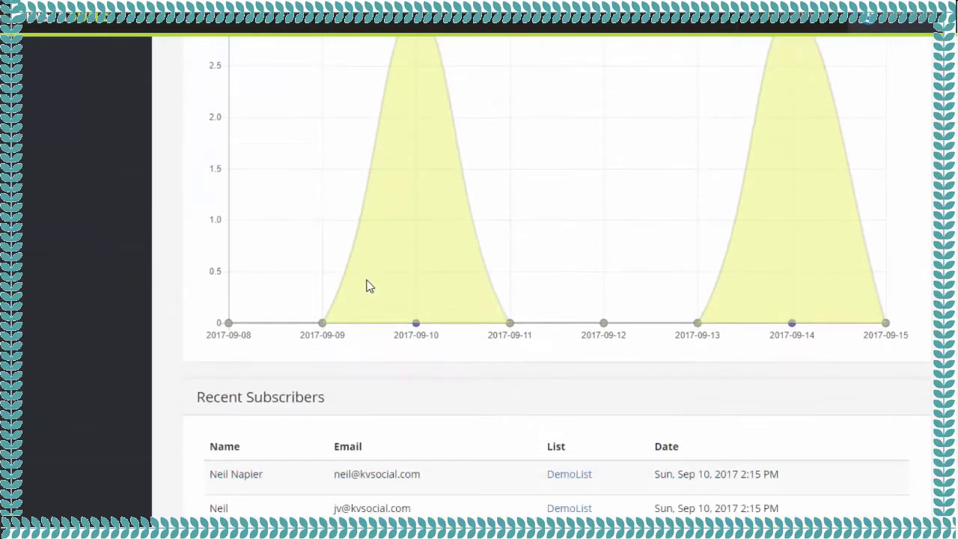
{"action": "scroll", "coordinate": [370, 295], "scroll_direction": "up", "scroll_amount": 1}
{"action": "scroll", "coordinate": [370, 293], "scroll_direction": "up", "scroll_amount": 10}
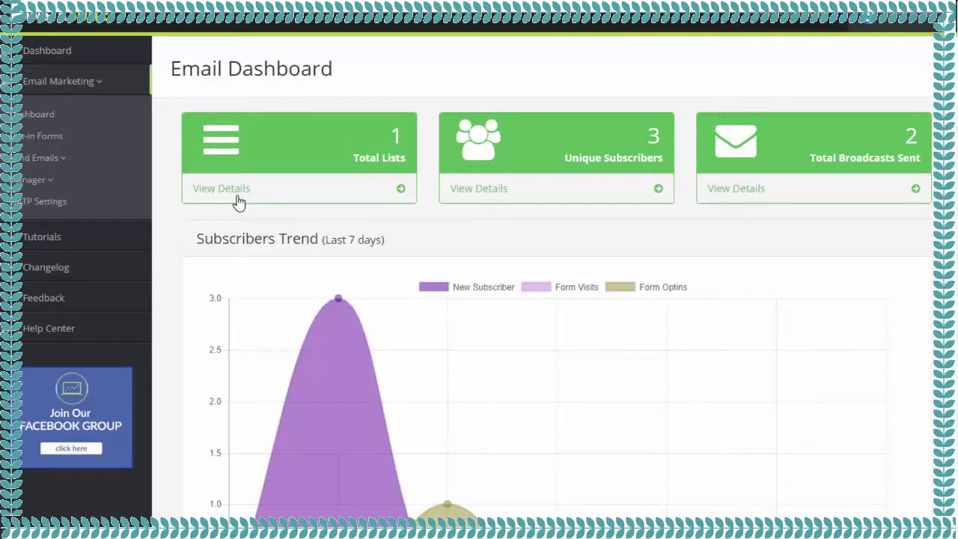
{"action": "left_click", "coordinate": [47, 143]}
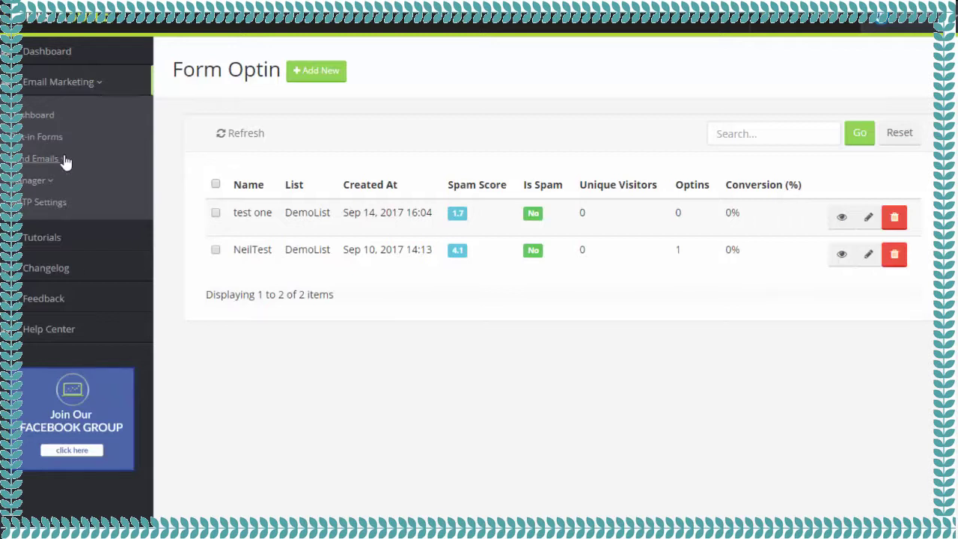
Step: Start a new mailing list and name it InstaMailer_Customers
{"action": "left_click", "coordinate": [55, 183]}
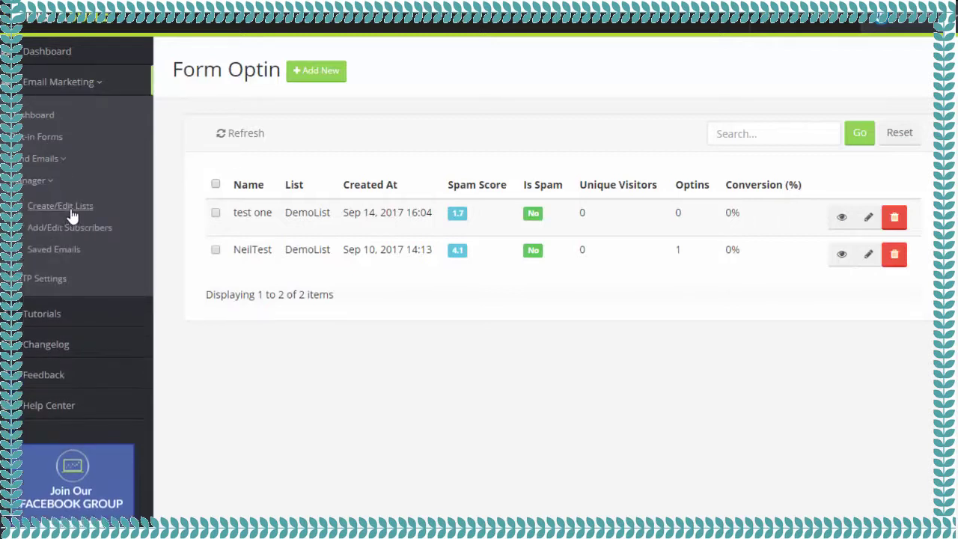
{"action": "left_click", "coordinate": [73, 213]}
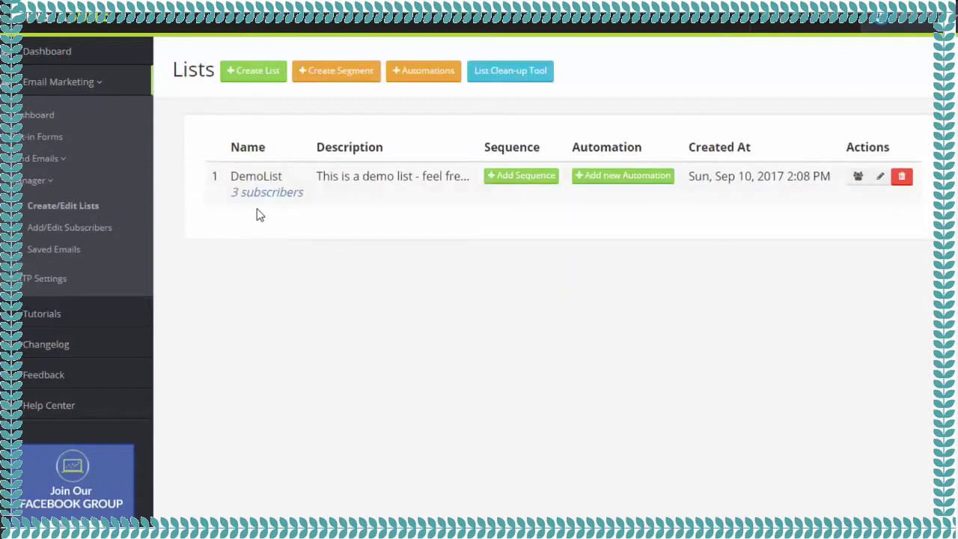
{"action": "left_click", "coordinate": [266, 78]}
{"action": "type", "text": "InstaMailer_Customers"}
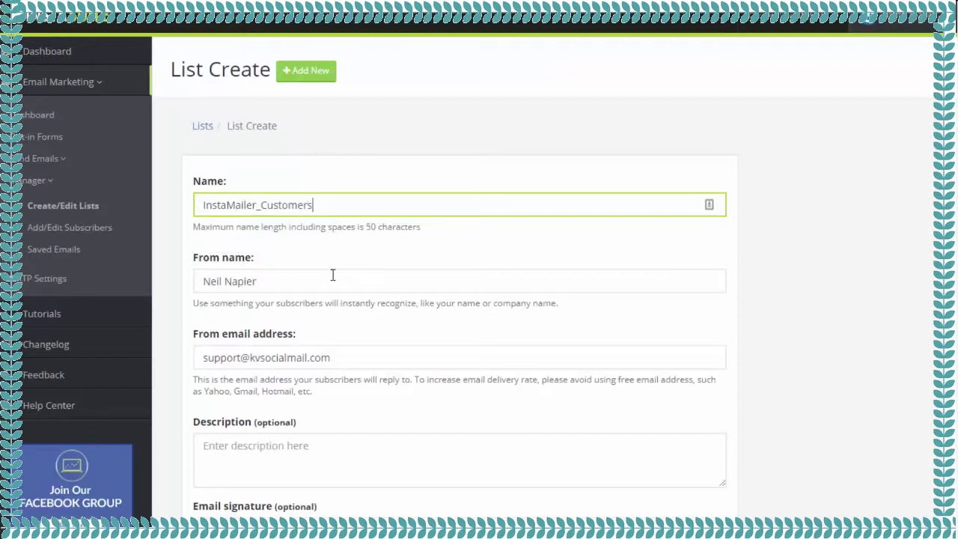
Step: Create the list with the prefilled sender name and email, leaving the description and email signature empty
{"action": "left_click", "coordinate": [333, 276]}
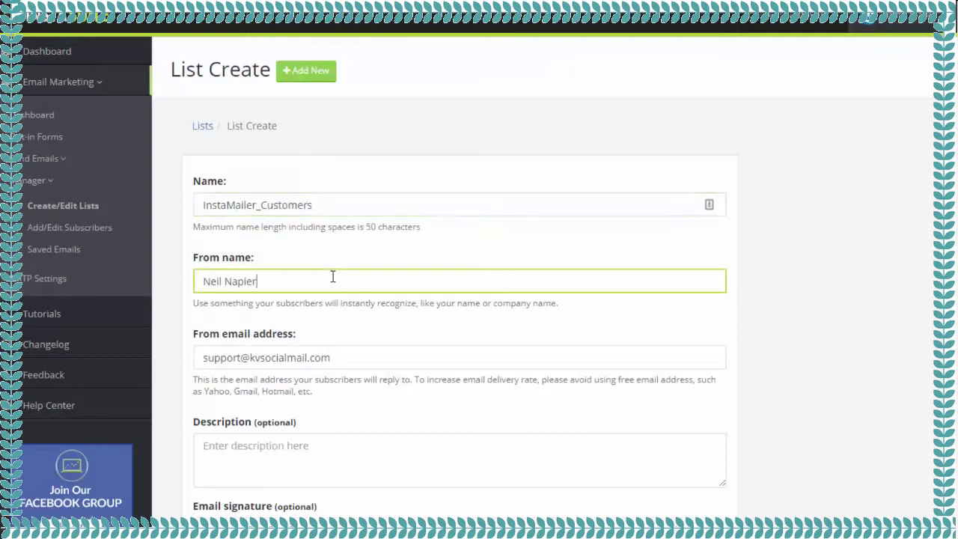
{"action": "left_click", "coordinate": [336, 353]}
{"action": "left_click", "coordinate": [353, 338]}
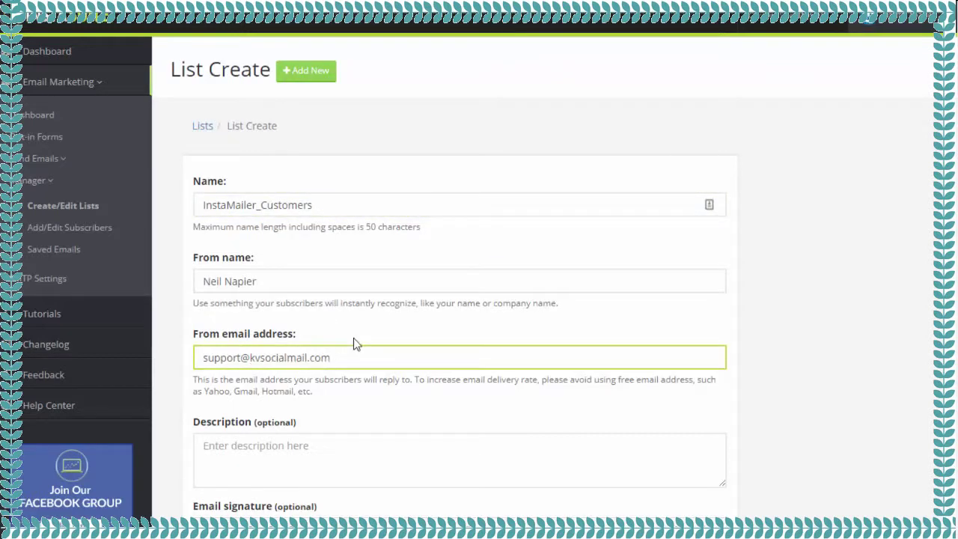
{"action": "scroll", "coordinate": [355, 381], "scroll_direction": "down", "scroll_amount": 2}
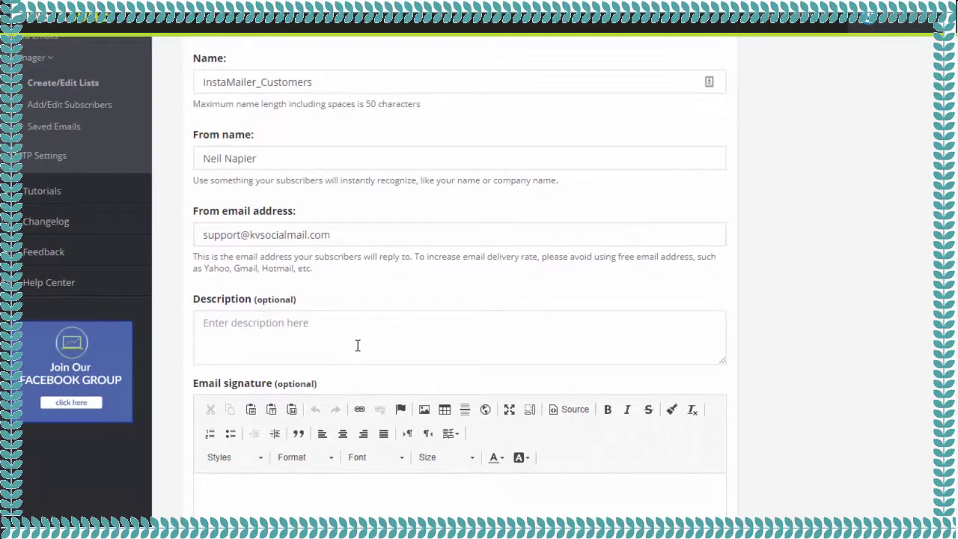
{"action": "left_click", "coordinate": [357, 350]}
{"action": "scroll", "coordinate": [357, 397], "scroll_direction": "down", "scroll_amount": 2}
{"action": "scroll", "coordinate": [357, 398], "scroll_direction": "down", "scroll_amount": 1}
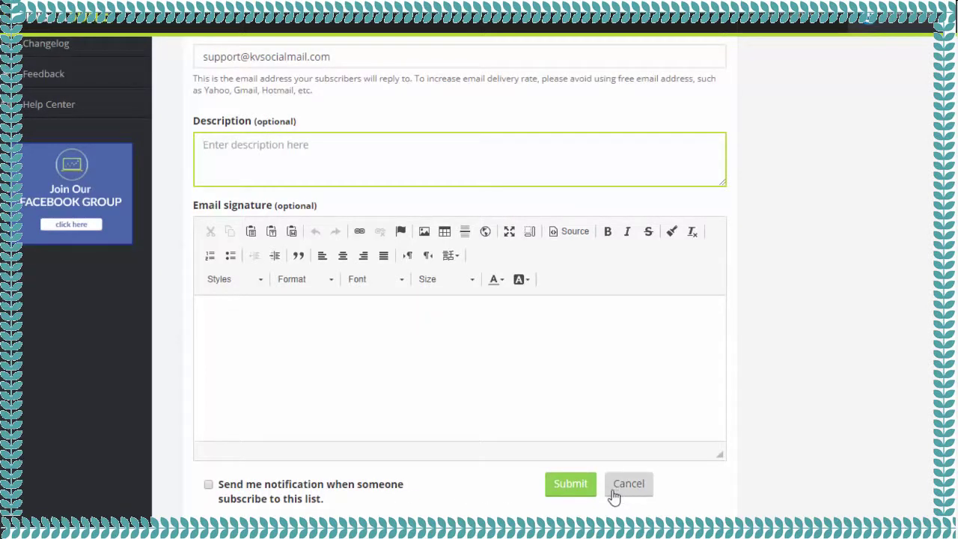
{"action": "left_click", "coordinate": [573, 496]}
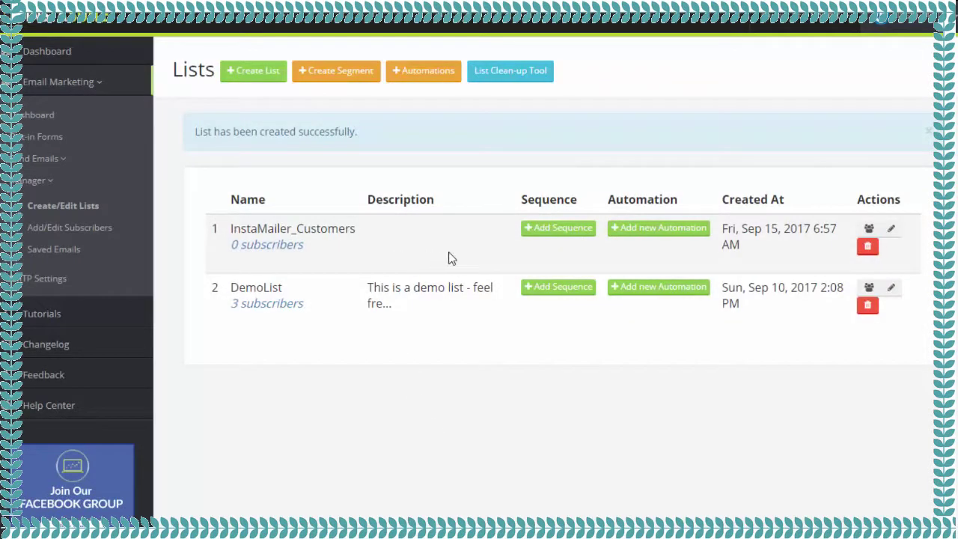
Step: Create an email sequence named "Initiation series" with DemoList as its list
{"action": "left_click", "coordinate": [546, 230]}
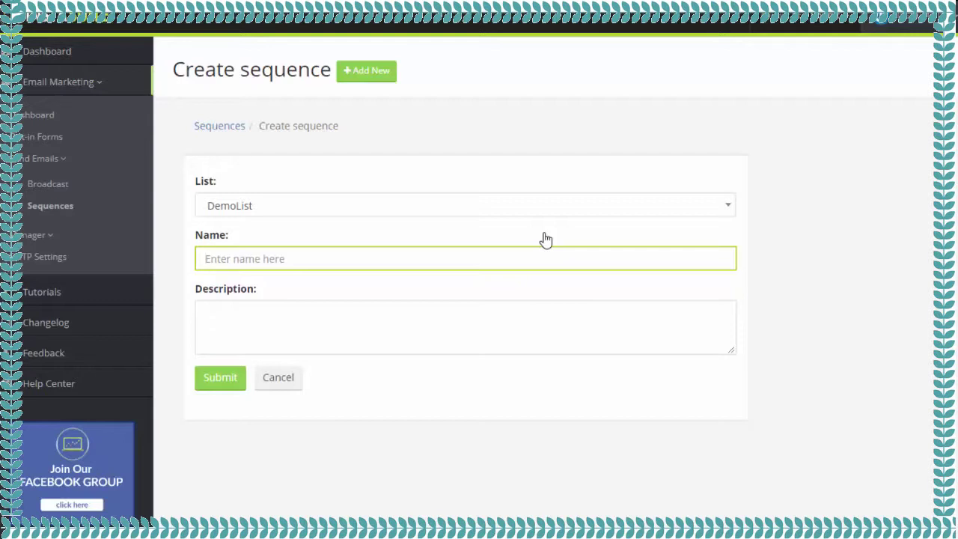
{"action": "type", "text": "Initiation series"}
{"action": "left_click", "coordinate": [240, 383]}
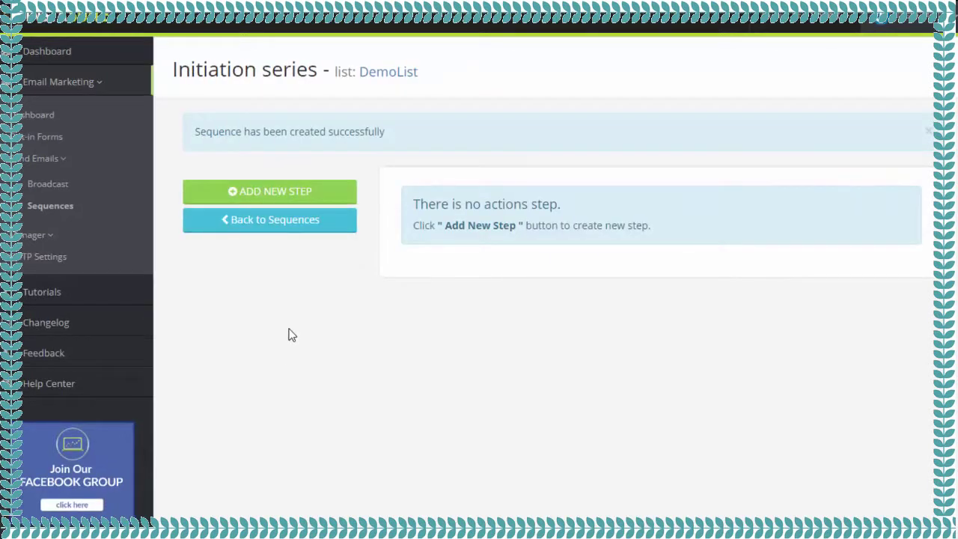
Step: Add and save a sequence step with the default email content, triggered 0 days after subscription, and open its report
{"action": "left_click", "coordinate": [288, 196]}
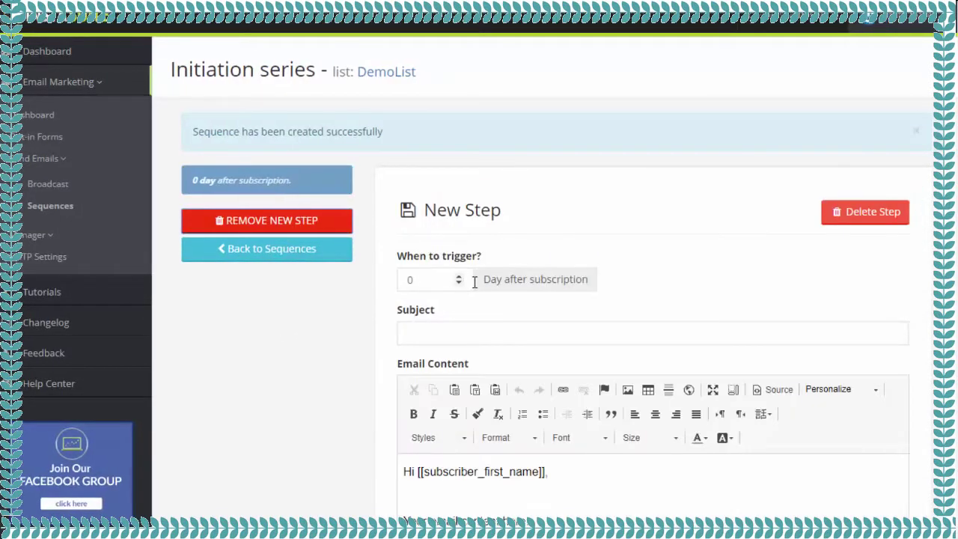
{"action": "scroll", "coordinate": [760, 352], "scroll_direction": "down", "scroll_amount": 2}
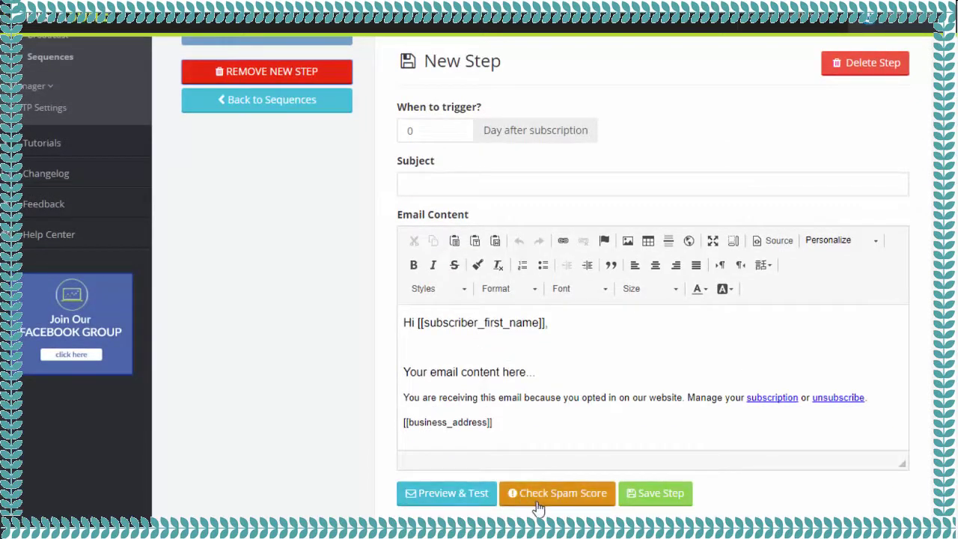
{"action": "left_click", "coordinate": [658, 504]}
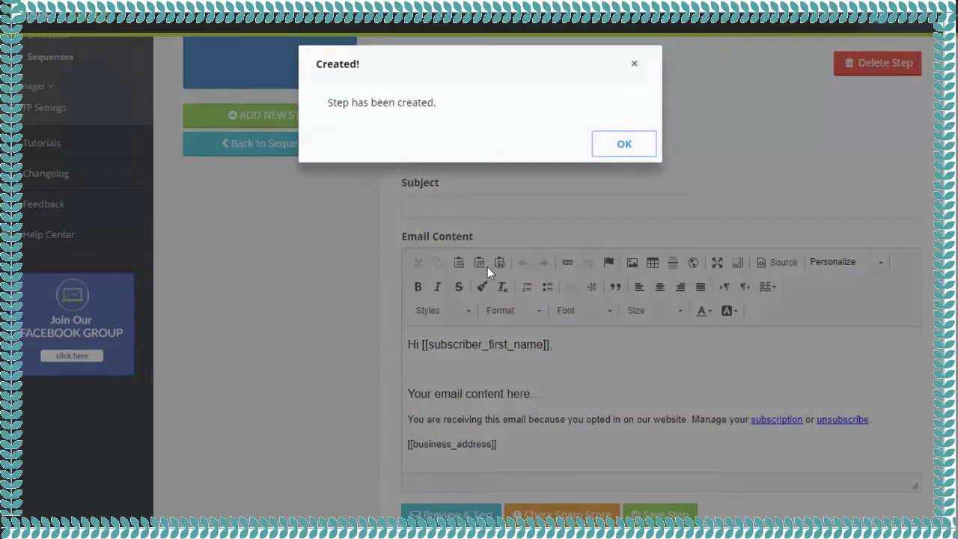
{"action": "left_click", "coordinate": [643, 153]}
{"action": "scroll", "coordinate": [358, 292], "scroll_direction": "up", "scroll_amount": 2}
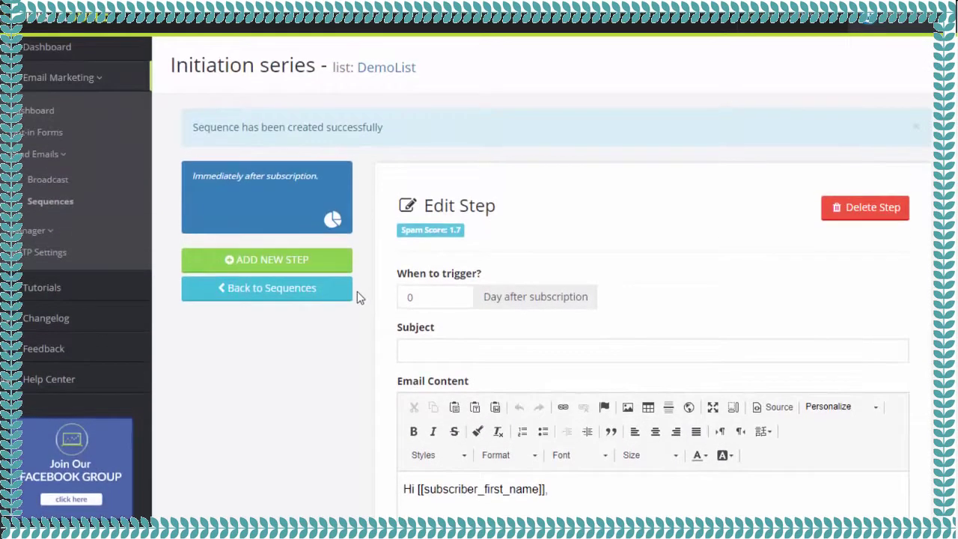
{"action": "left_click", "coordinate": [331, 222]}
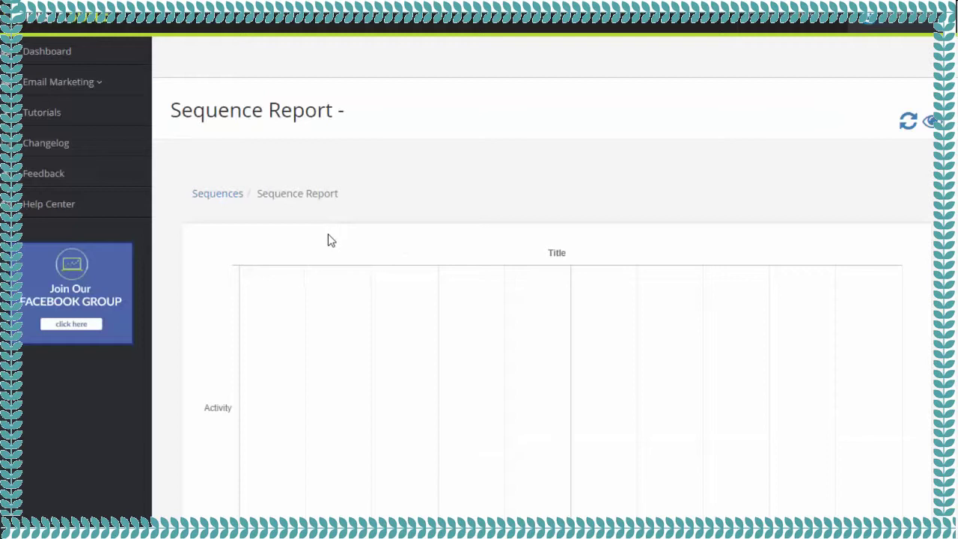
Step: Leave the sequence report and open the page for creating and editing lists
{"action": "left_click", "coordinate": [101, 84]}
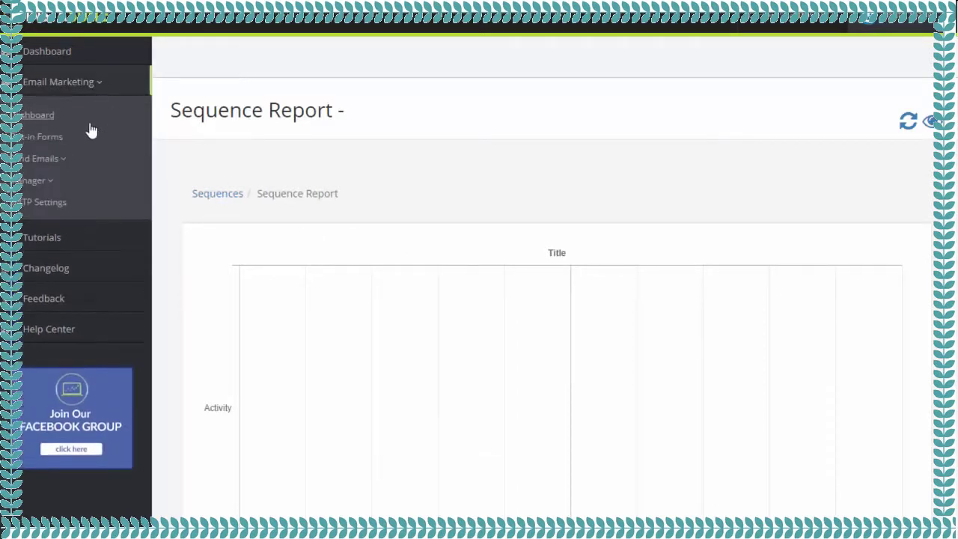
{"action": "left_click", "coordinate": [63, 158]}
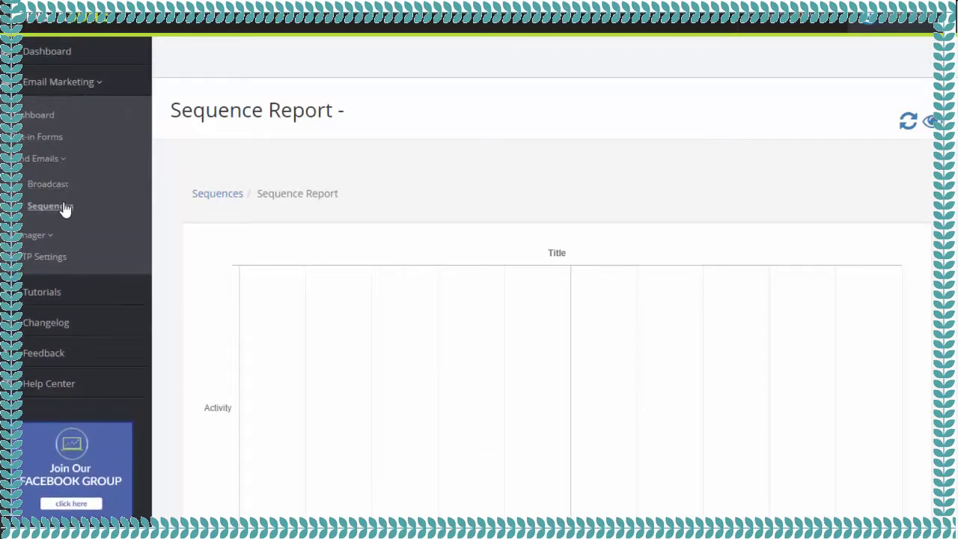
{"action": "left_click", "coordinate": [48, 236]}
{"action": "left_click", "coordinate": [66, 262]}
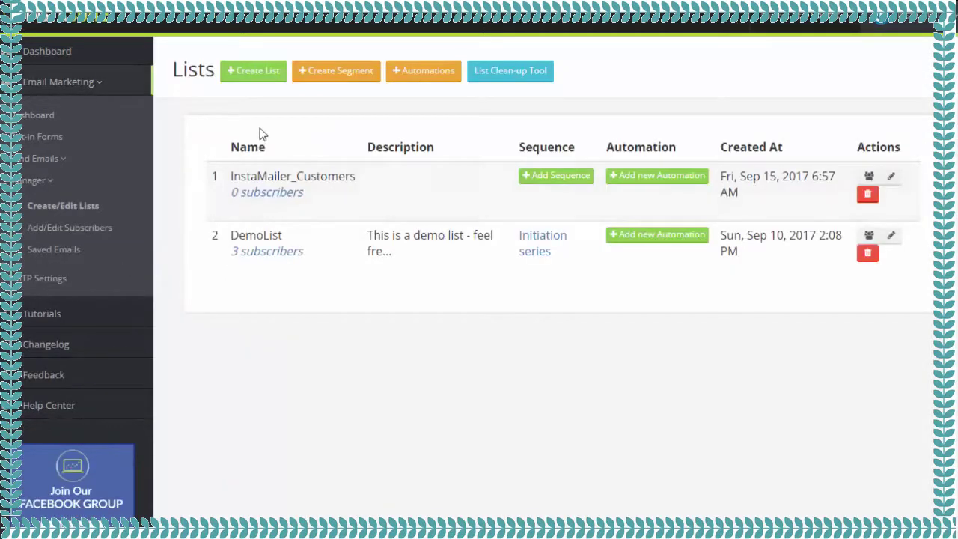
Step: Set up a segment of InstaMailer_Customers with the condition Opened/Didn't open, criteria Didn't open and broadcast Welcome to InstaMailer
{"action": "left_click", "coordinate": [334, 71]}
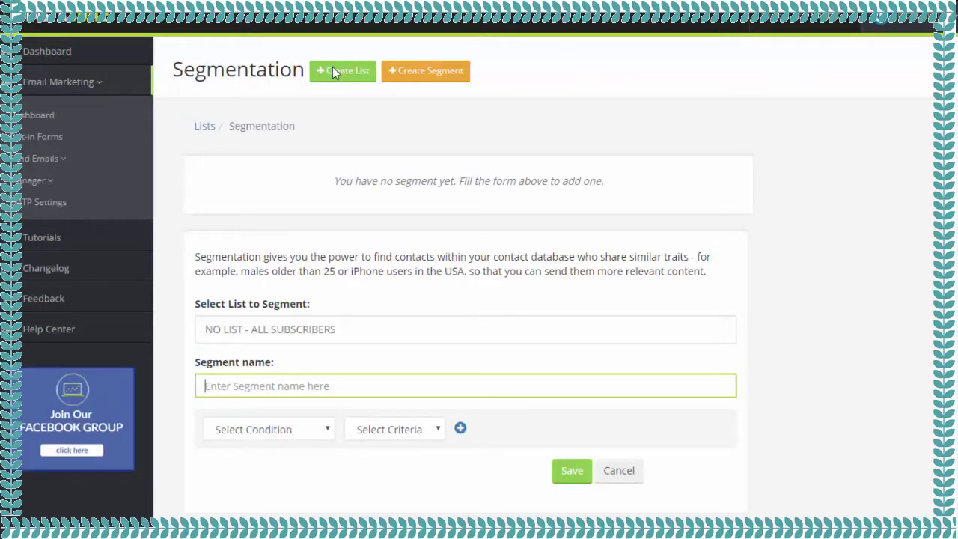
{"action": "left_click", "coordinate": [370, 336]}
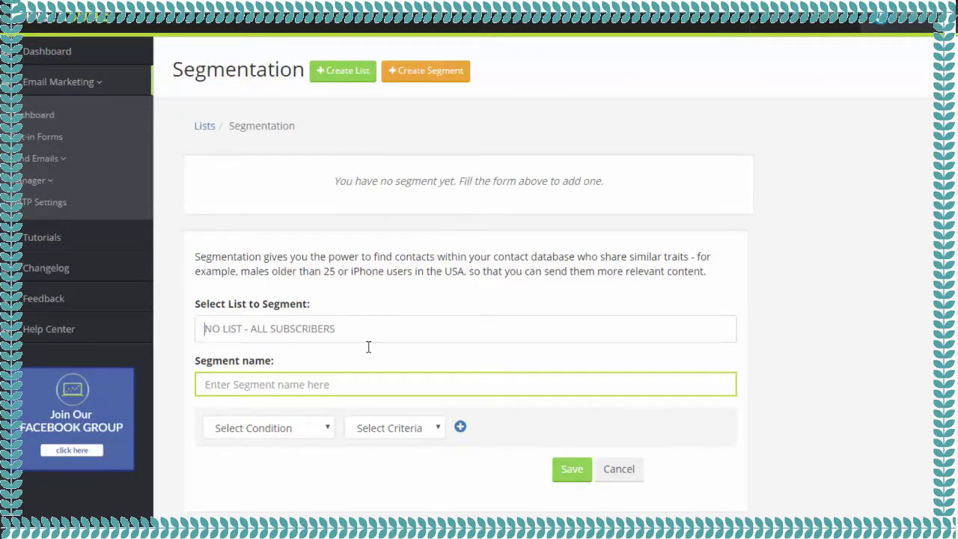
{"action": "left_click", "coordinate": [349, 385]}
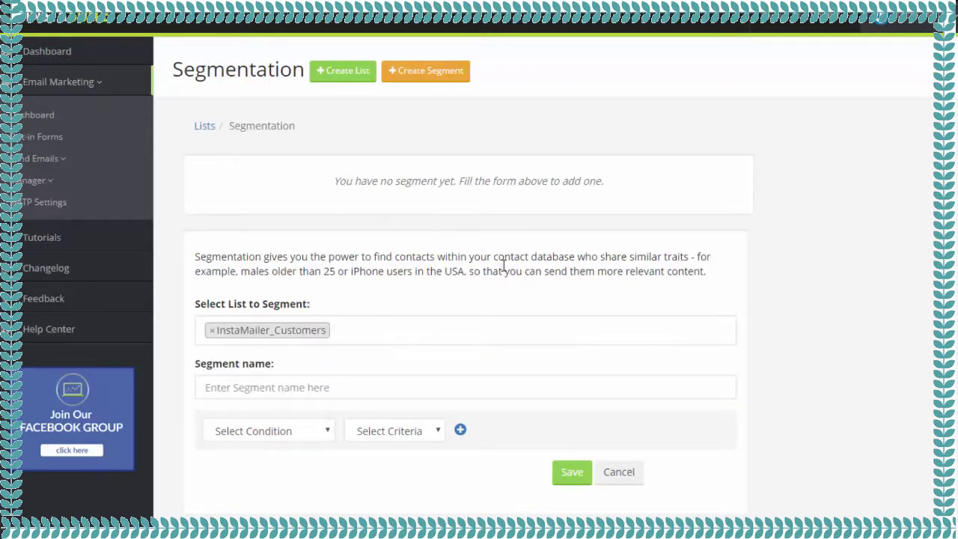
{"action": "left_click", "coordinate": [285, 439]}
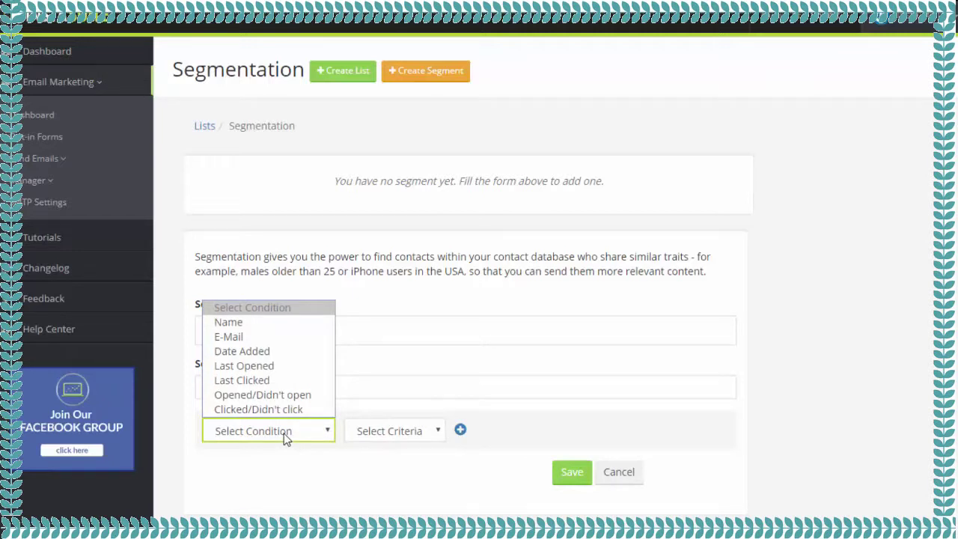
{"action": "left_click", "coordinate": [262, 395]}
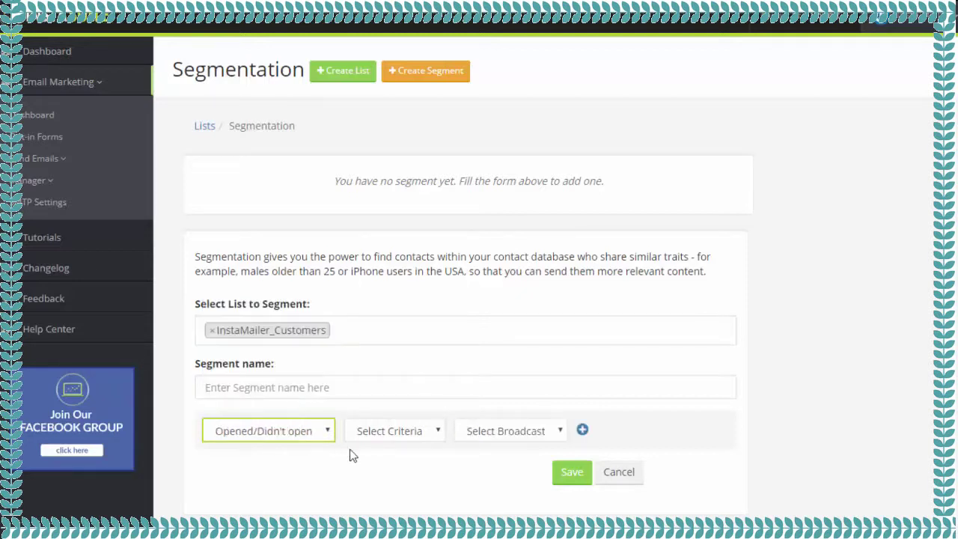
{"action": "left_click", "coordinate": [406, 441]}
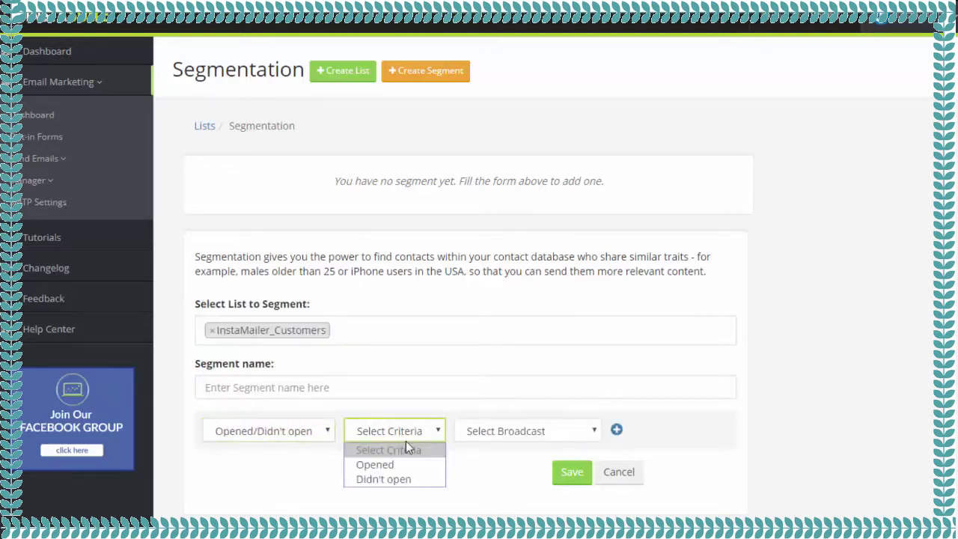
{"action": "left_click", "coordinate": [415, 480]}
{"action": "left_click", "coordinate": [501, 440]}
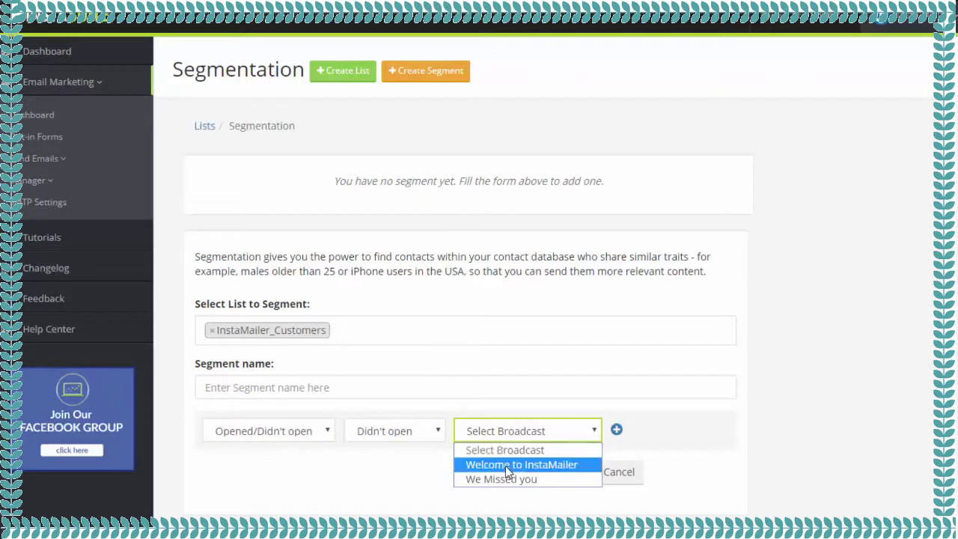
{"action": "left_click", "coordinate": [506, 465]}
{"action": "left_click", "coordinate": [493, 479]}
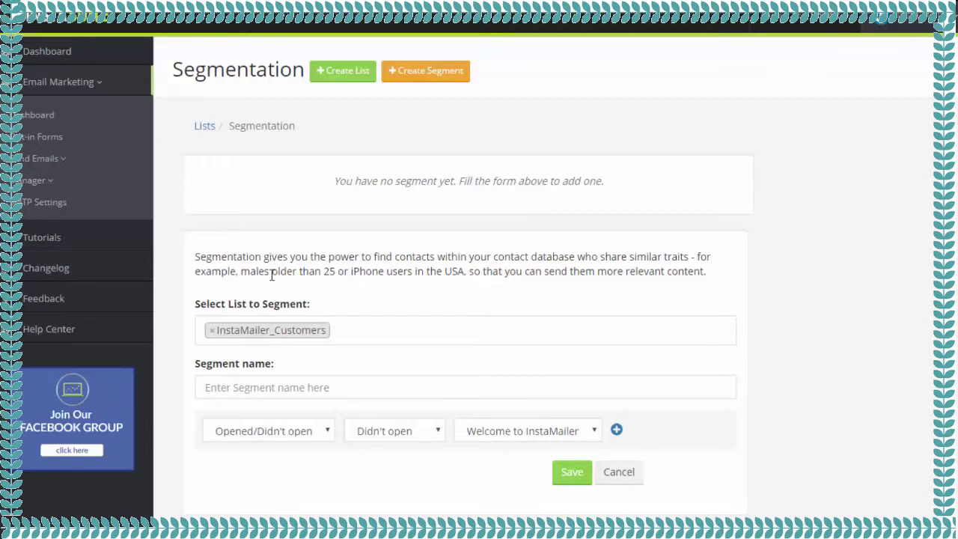
Step: Return to the lists overview and open a blank form for creating a mail automation
{"action": "left_click", "coordinate": [56, 183]}
{"action": "left_click", "coordinate": [62, 209]}
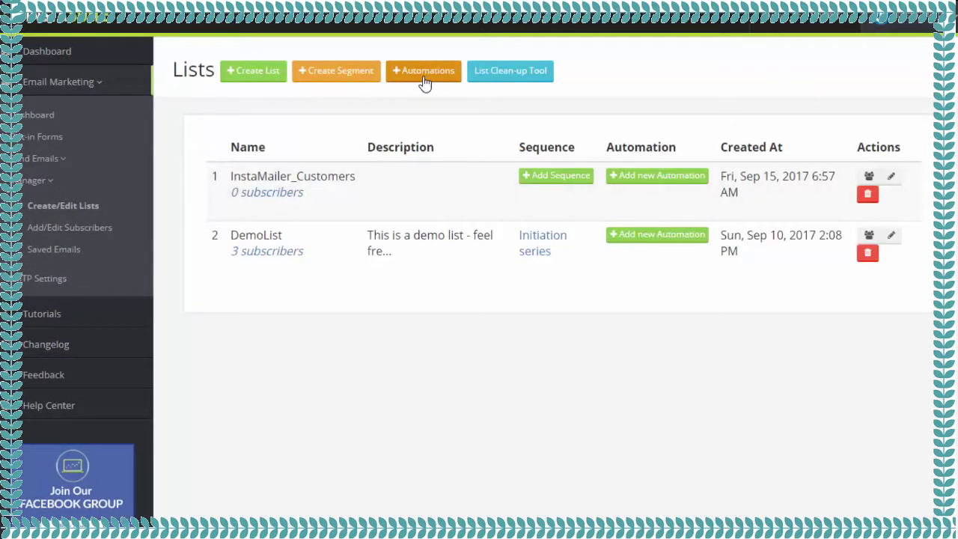
{"action": "left_click", "coordinate": [425, 77]}
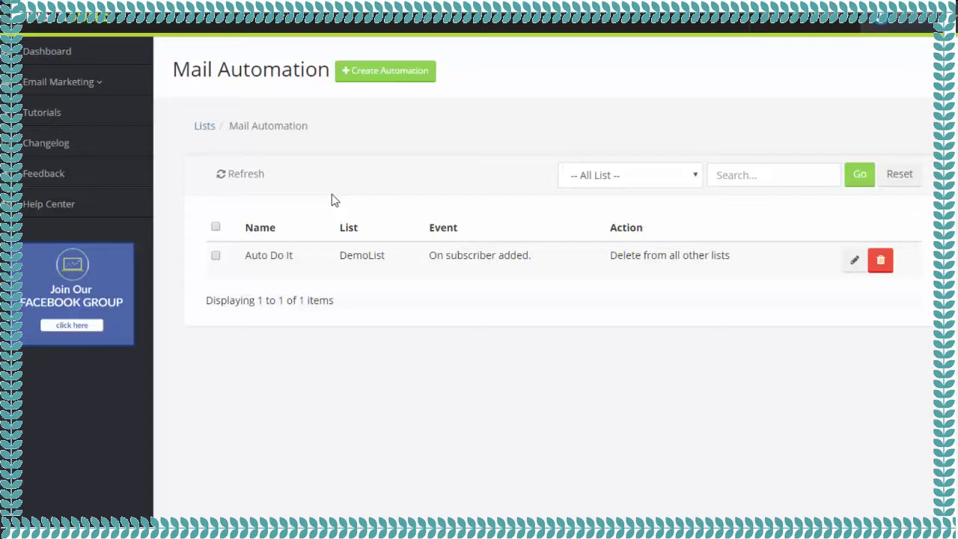
{"action": "left_click", "coordinate": [377, 71]}
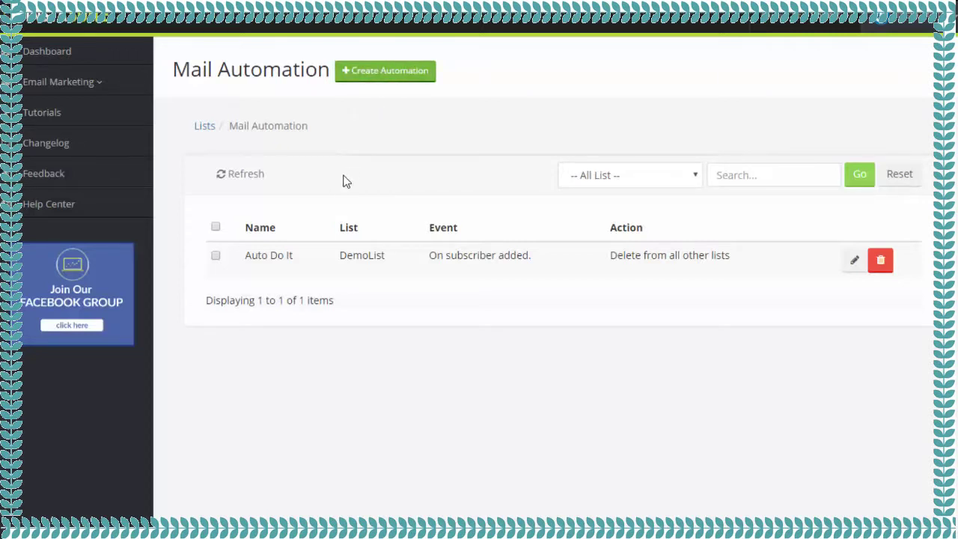
Step: Set the automation's list to InstaMailer_Customers and its event to "On subscriber added."
{"action": "left_click", "coordinate": [424, 227]}
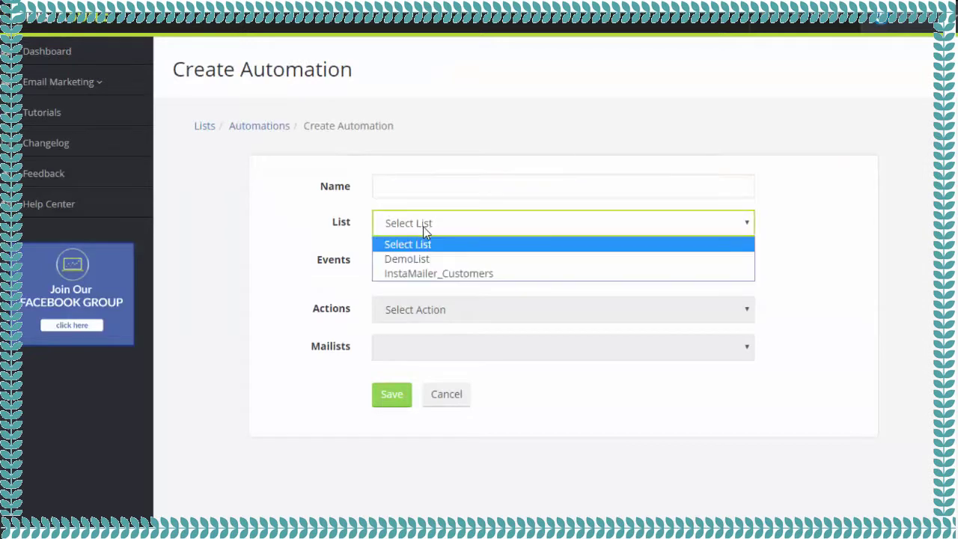
{"action": "left_click", "coordinate": [433, 274]}
{"action": "left_click", "coordinate": [424, 268]}
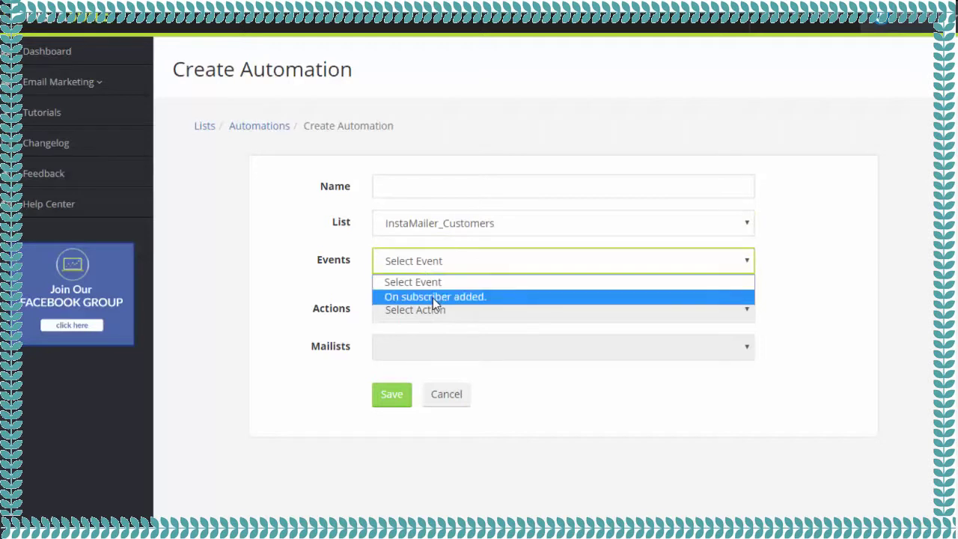
{"action": "left_click", "coordinate": [433, 298]}
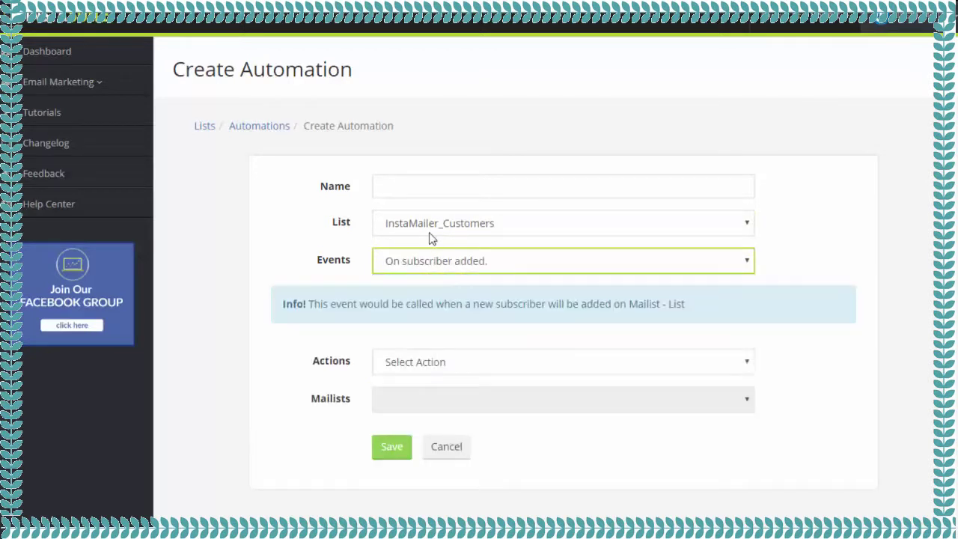
Step: Set the automation's action to "Delete from selected lists" and choose DemoList as its mailing list
{"action": "left_click", "coordinate": [449, 361]}
{"action": "left_click", "coordinate": [474, 402]}
{"action": "left_click", "coordinate": [469, 404]}
{"action": "left_click", "coordinate": [450, 424]}
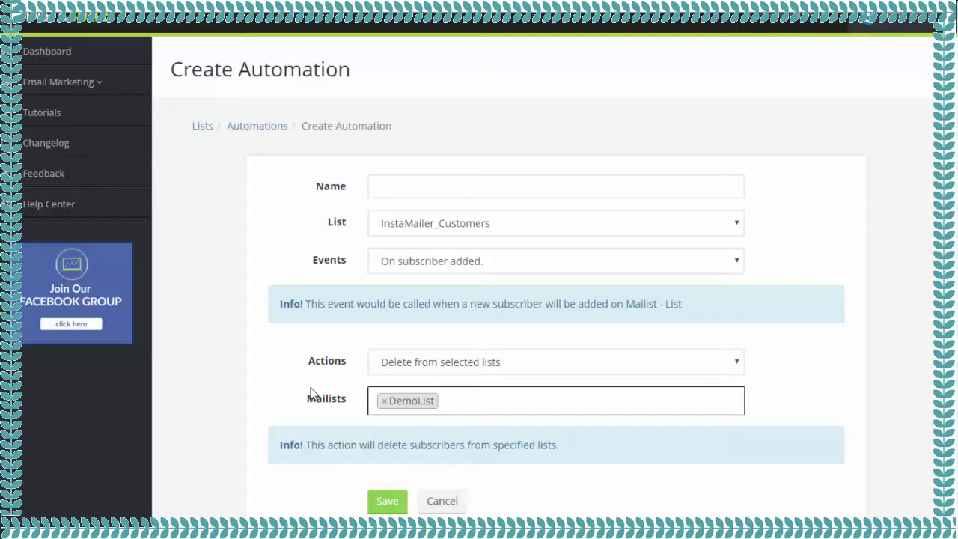
Step: Leave the automation form without saving and return to the page for creating and editing lists
{"action": "left_click", "coordinate": [83, 82]}
{"action": "left_click", "coordinate": [66, 184]}
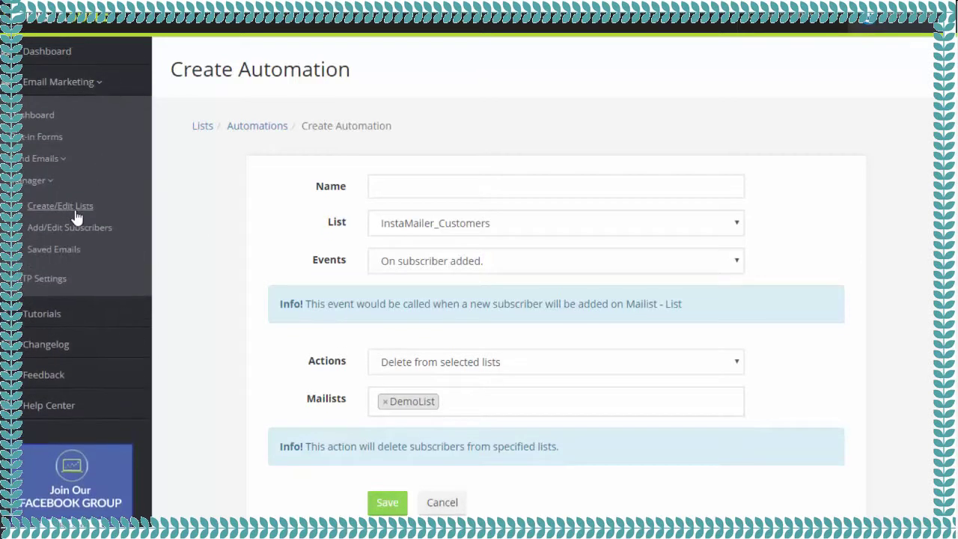
{"action": "left_click", "coordinate": [78, 213]}
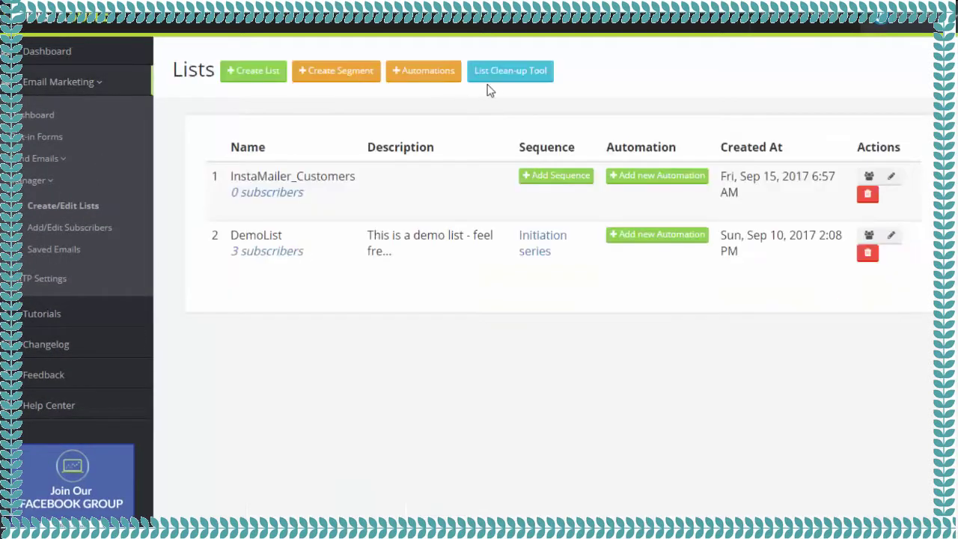
Step: Fill in the List Clean-up Tool to move "Not Opened OR clicked" subscribers from InstaMailer_Customers to DemoList, and close it without cleaning
{"action": "left_click", "coordinate": [504, 84]}
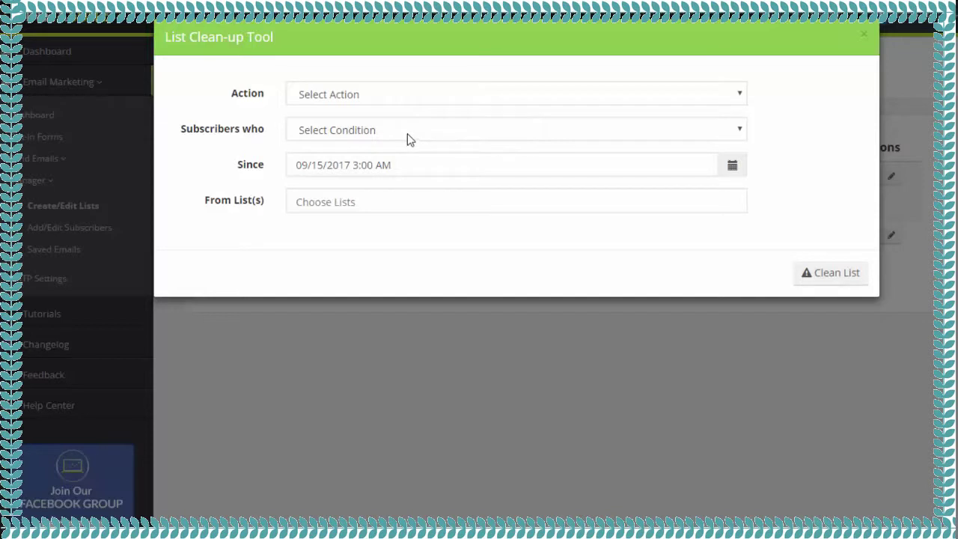
{"action": "left_click", "coordinate": [381, 100]}
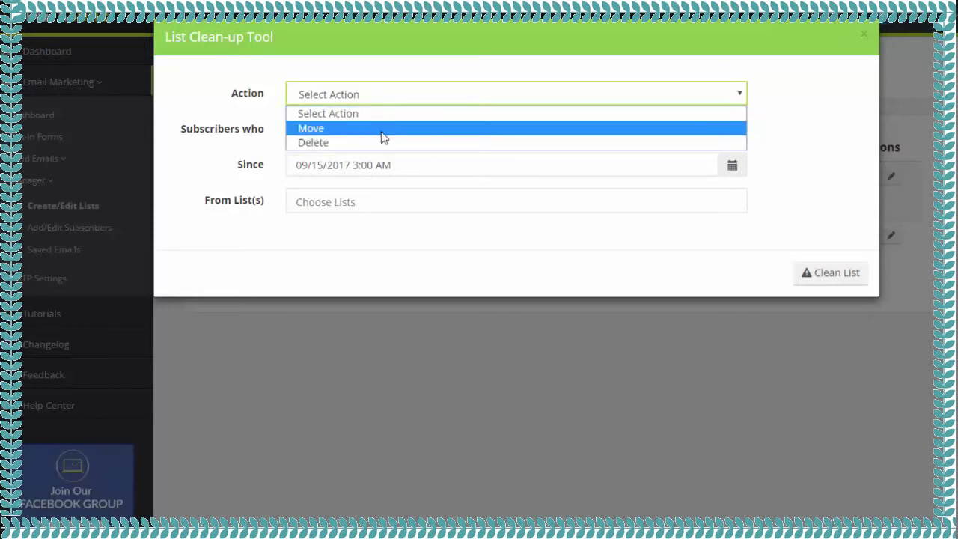
{"action": "left_click", "coordinate": [384, 136]}
{"action": "left_click", "coordinate": [375, 138]}
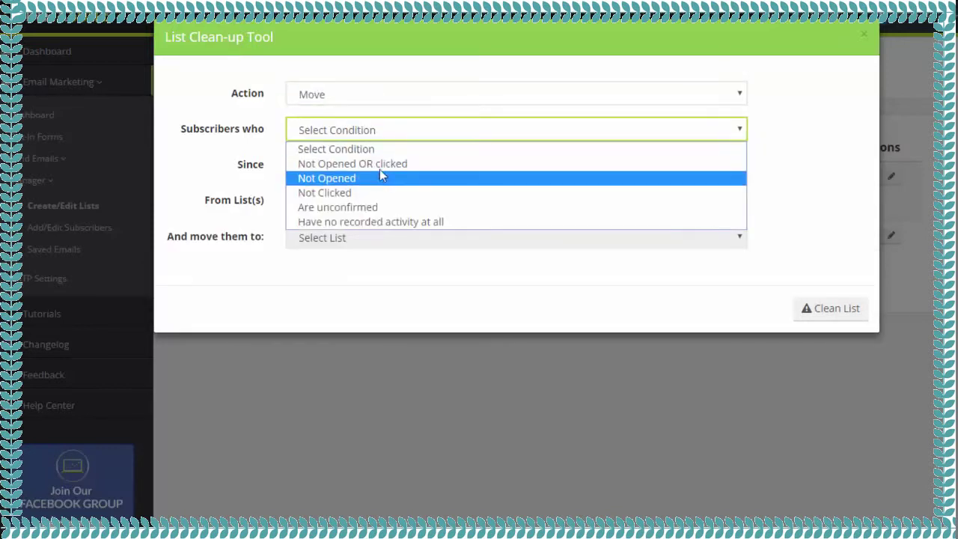
{"action": "left_click", "coordinate": [379, 165]}
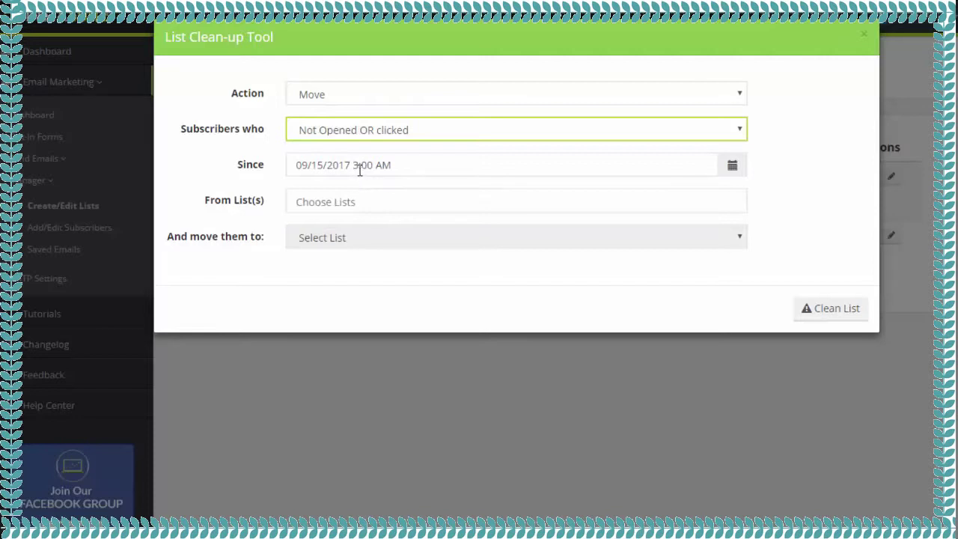
{"action": "left_click", "coordinate": [439, 193]}
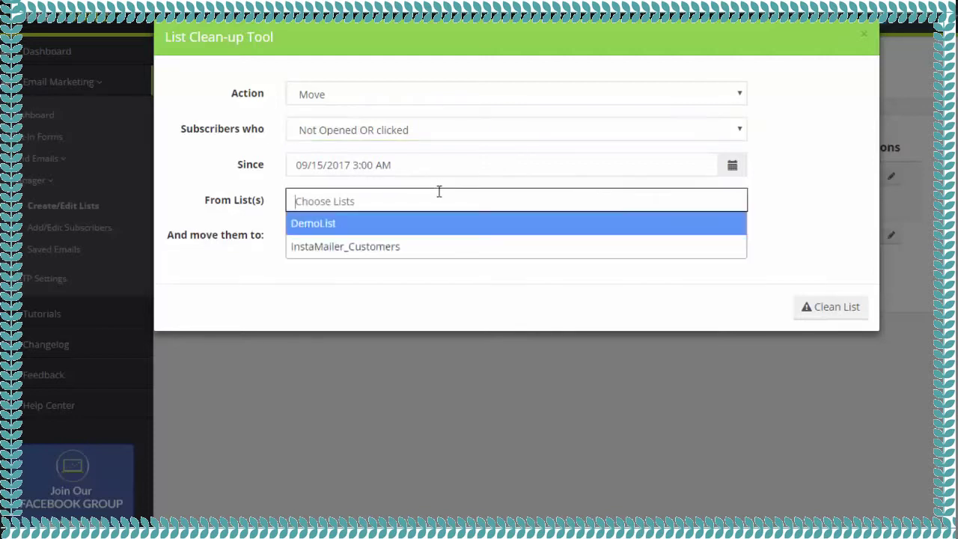
{"action": "left_click", "coordinate": [405, 247]}
{"action": "left_click", "coordinate": [392, 243]}
{"action": "left_click", "coordinate": [384, 275]}
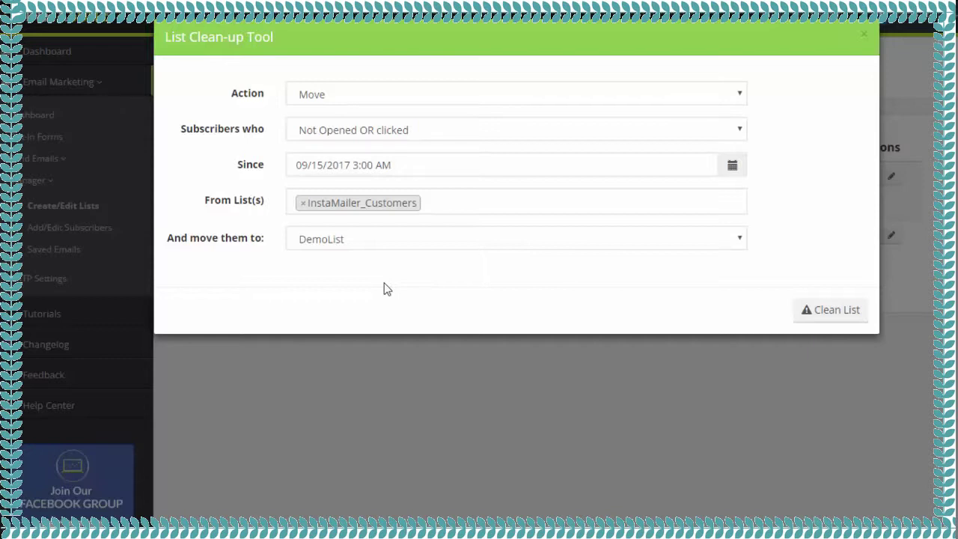
{"action": "left_click", "coordinate": [865, 39]}
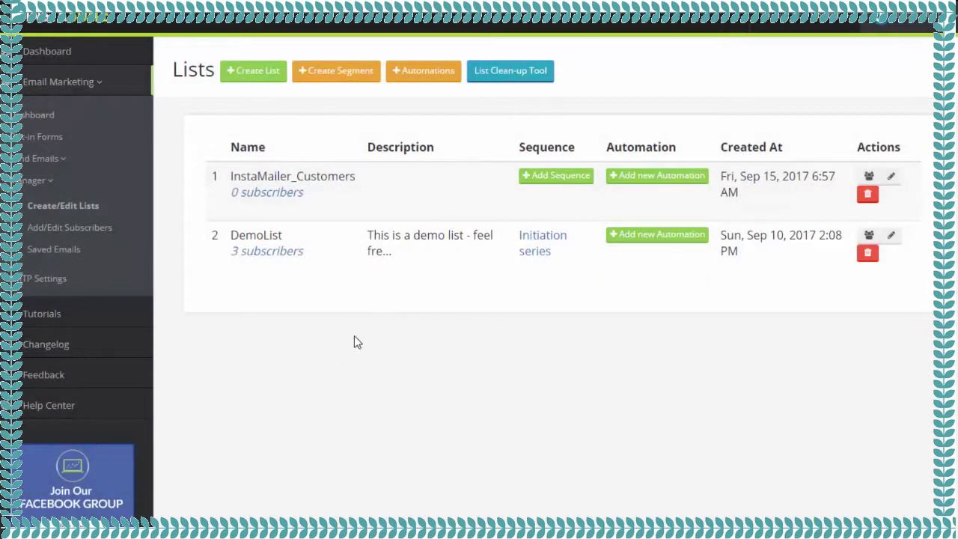
Step: Open the subscriber import form and compare its manual entry and CSV/TXT upload source types
{"action": "left_click", "coordinate": [70, 228]}
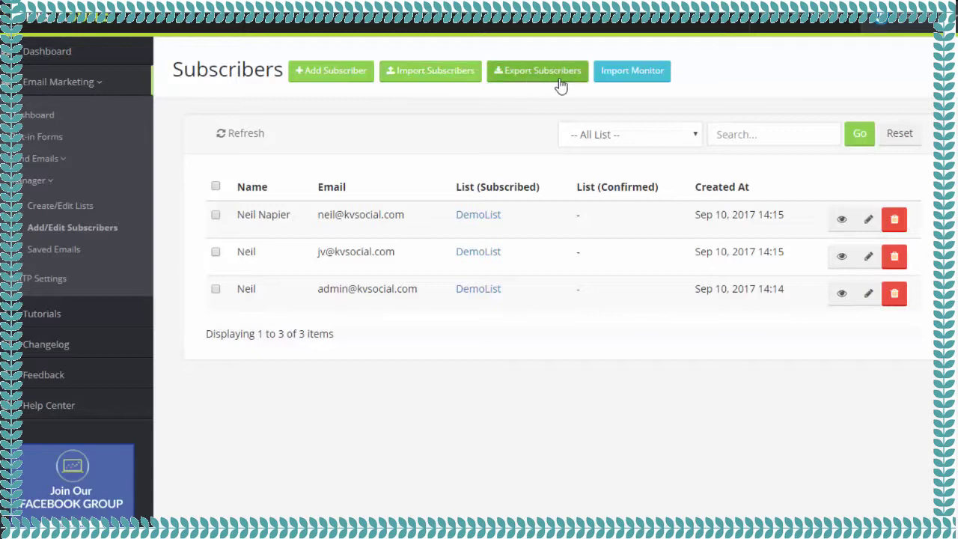
{"action": "left_click", "coordinate": [434, 72]}
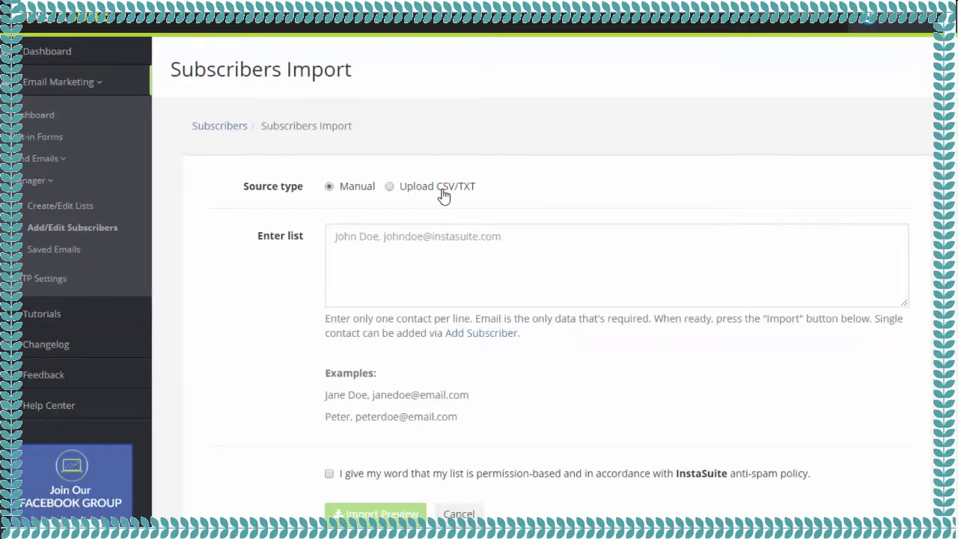
{"action": "left_click", "coordinate": [406, 259]}
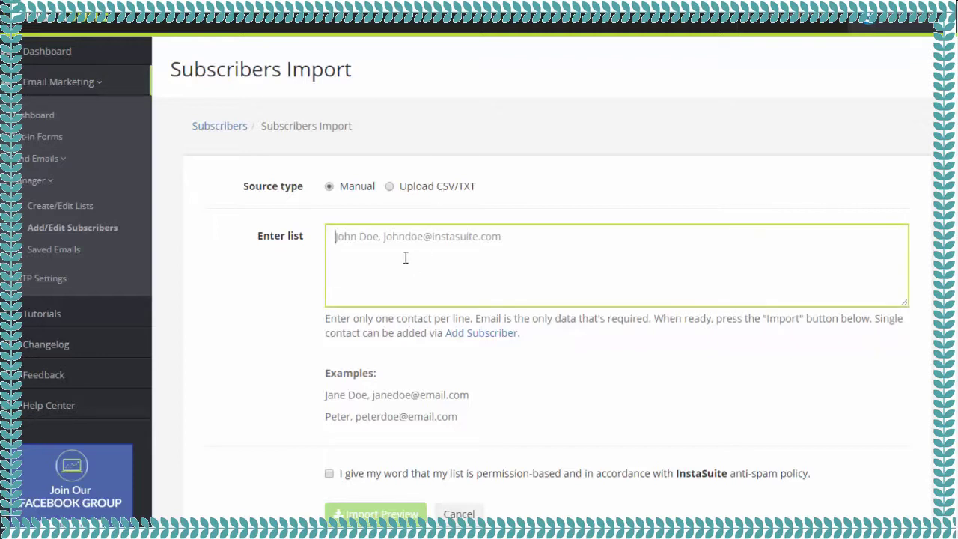
{"action": "left_click", "coordinate": [390, 186]}
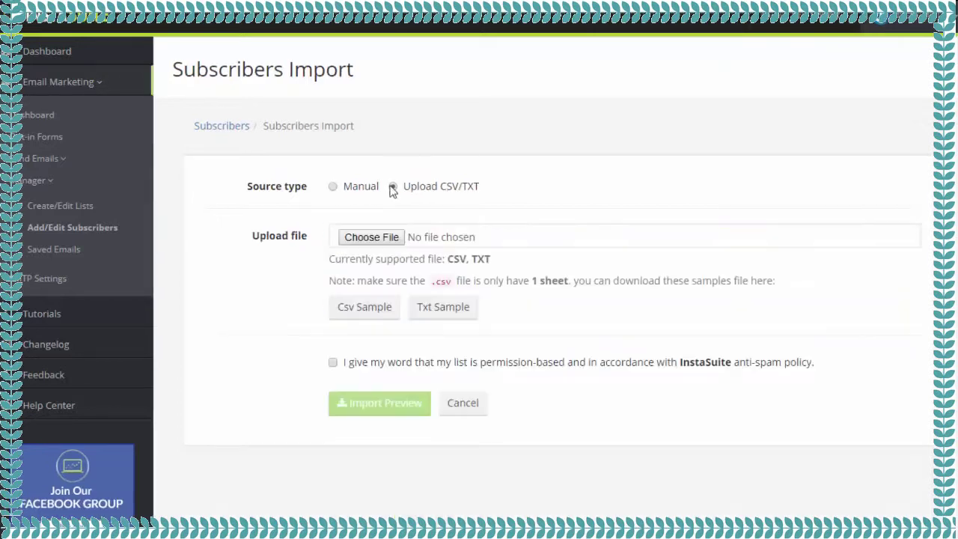
{"action": "left_click", "coordinate": [333, 187]}
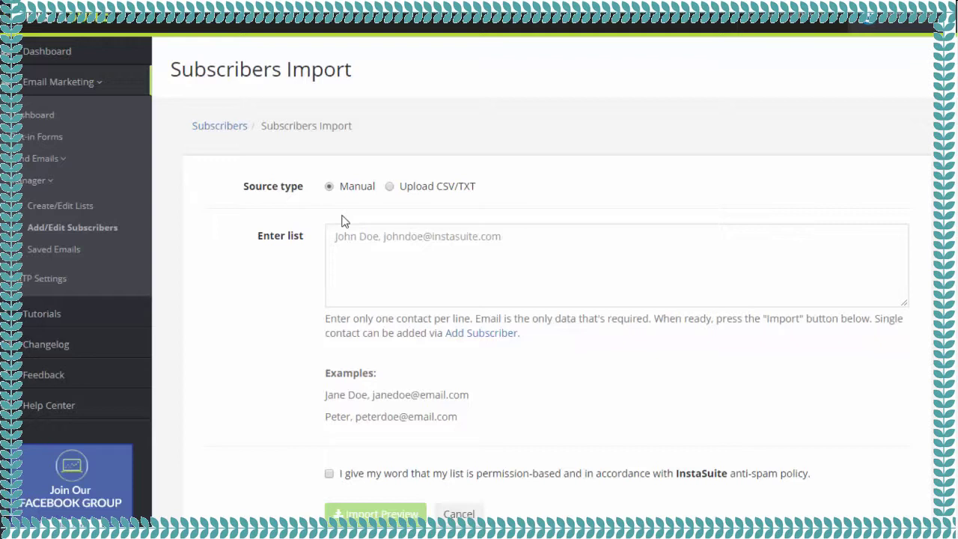
Step: View the saved email templates, and open the SMTP settings with mailgun selected as the default SMTP
{"action": "left_click", "coordinate": [73, 257]}
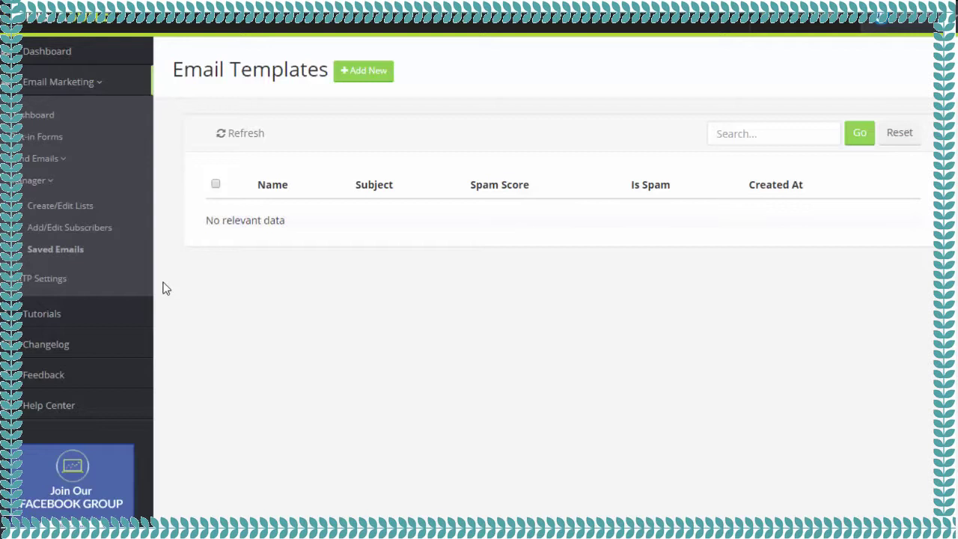
{"action": "left_click", "coordinate": [63, 284]}
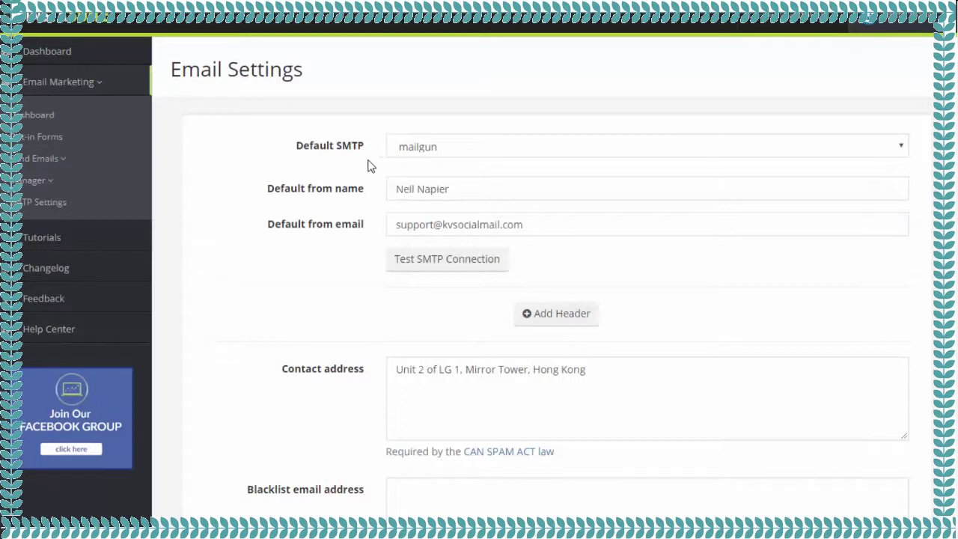
{"action": "left_click", "coordinate": [409, 153]}
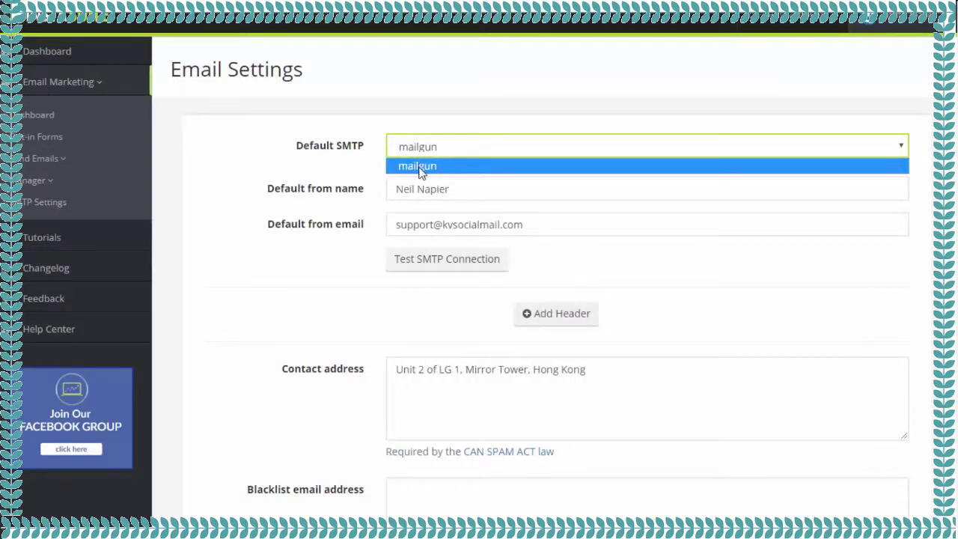
{"action": "left_click", "coordinate": [419, 171]}
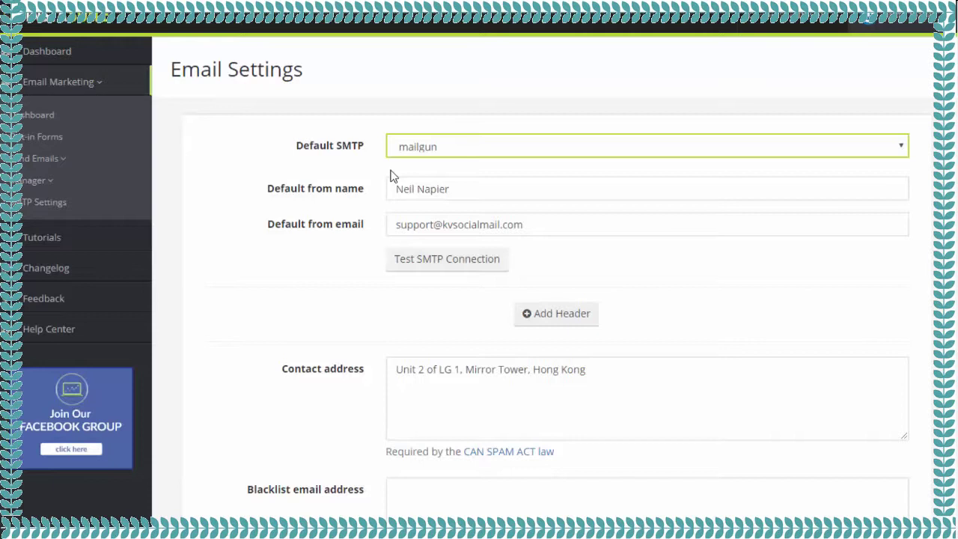
Step: Examine the contact address, blacklist, re-subscription and role-based address blocking options in the email settings
{"action": "scroll", "coordinate": [404, 217], "scroll_direction": "down", "scroll_amount": 4}
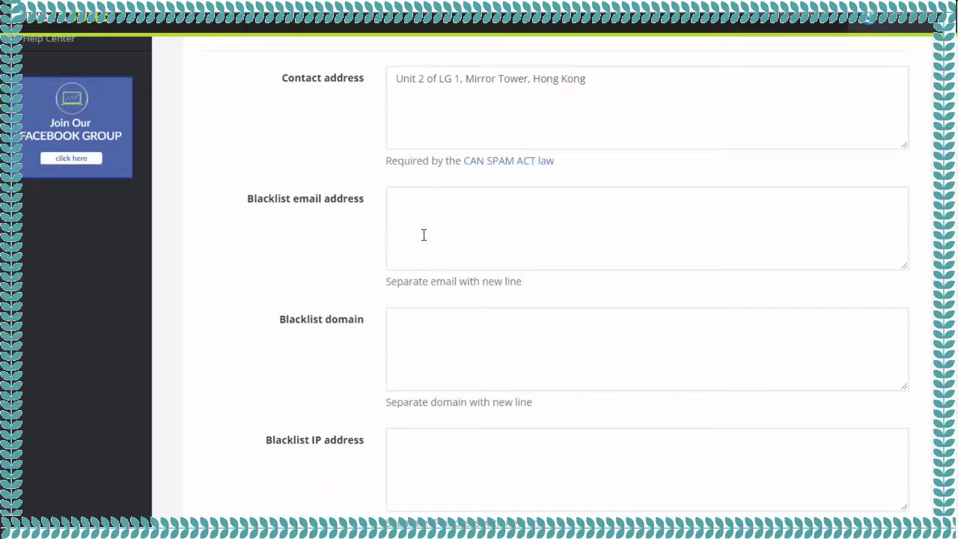
{"action": "left_click", "coordinate": [436, 348]}
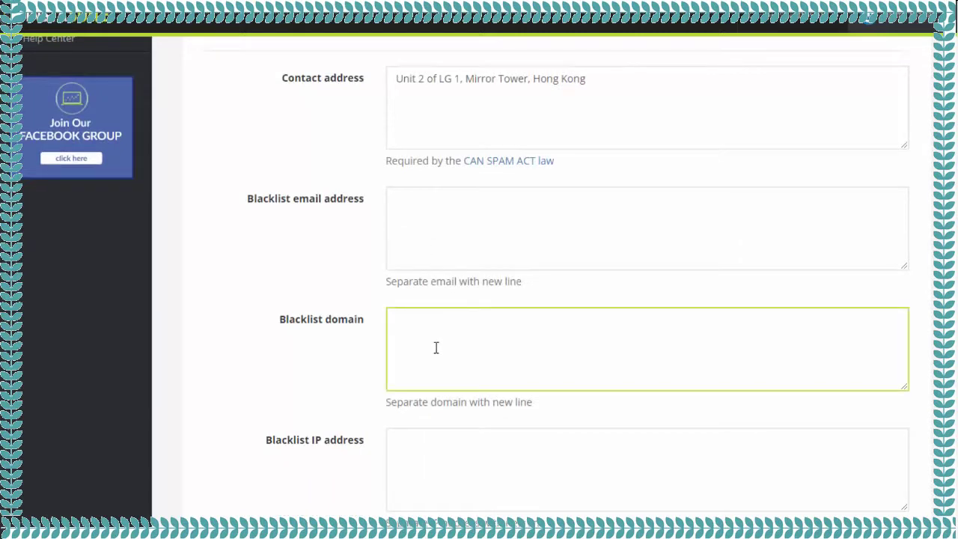
{"action": "scroll", "coordinate": [436, 348], "scroll_direction": "down", "scroll_amount": 1}
{"action": "scroll", "coordinate": [434, 349], "scroll_direction": "down", "scroll_amount": 1}
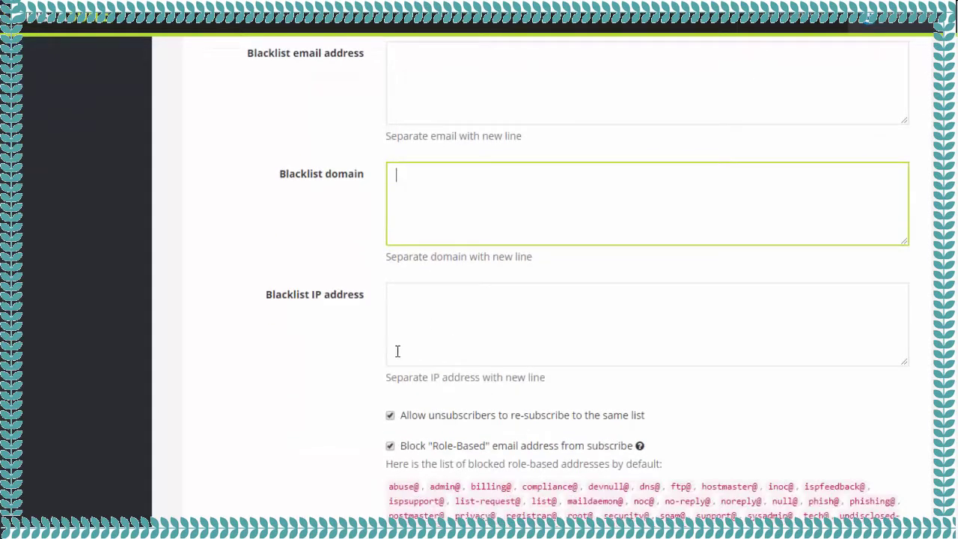
{"action": "scroll", "coordinate": [397, 349], "scroll_direction": "down", "scroll_amount": 2}
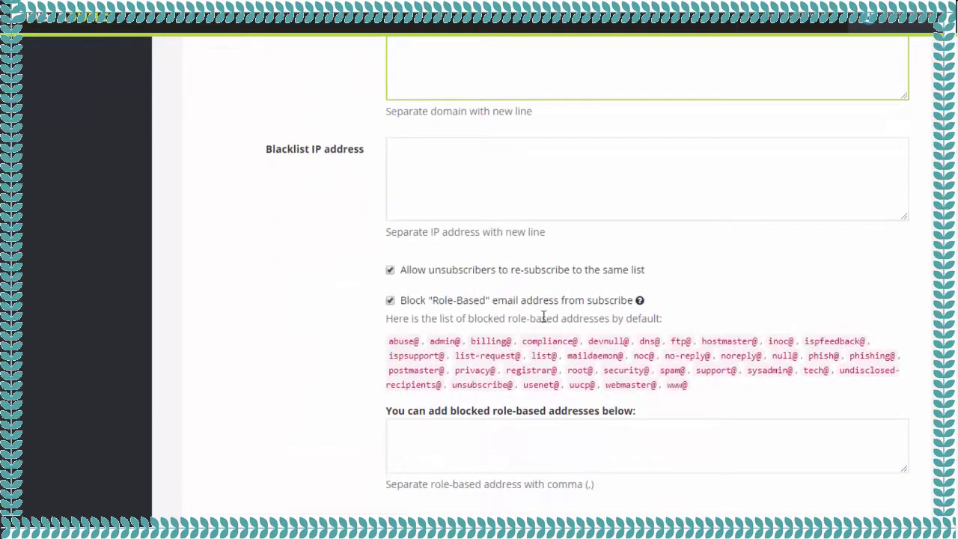
{"action": "scroll", "coordinate": [340, 345], "scroll_direction": "up", "scroll_amount": 8}
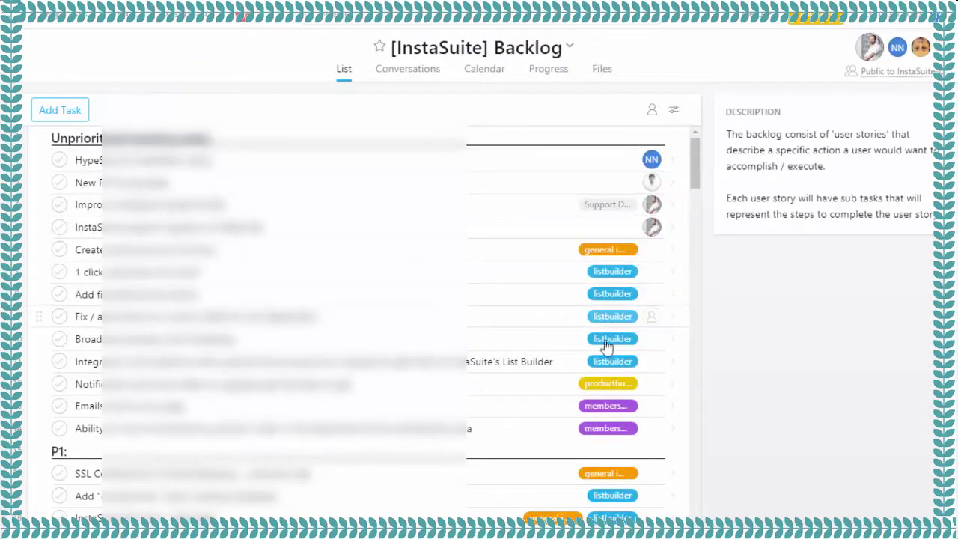
Step: Look through the prioritized tasks and their category tags in the [InstaSuite] Backlog project
{"action": "scroll", "coordinate": [595, 299], "scroll_direction": "down", "scroll_amount": 1}
{"action": "scroll", "coordinate": [595, 300], "scroll_direction": "down", "scroll_amount": 4}
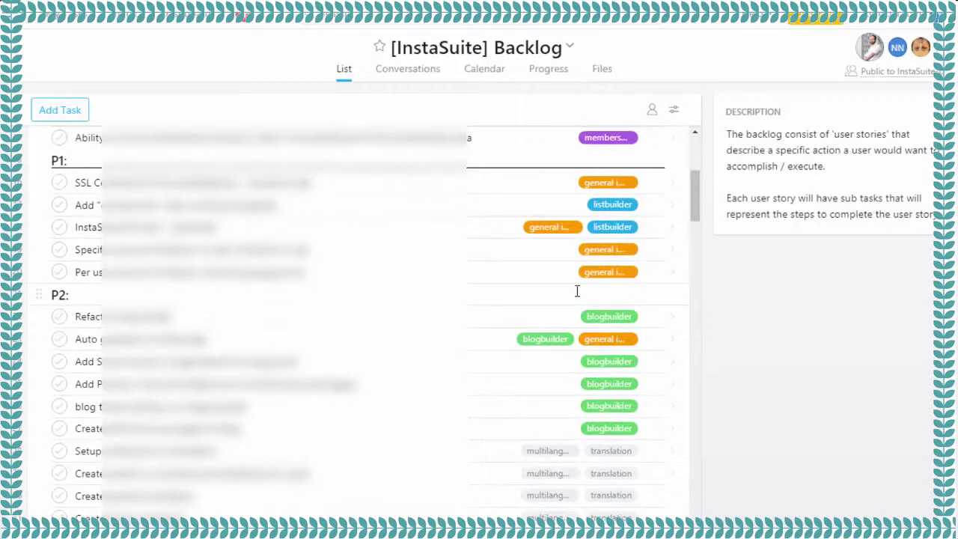
{"action": "scroll", "coordinate": [576, 291], "scroll_direction": "down", "scroll_amount": 6}
{"action": "scroll", "coordinate": [574, 297], "scroll_direction": "down", "scroll_amount": 4}
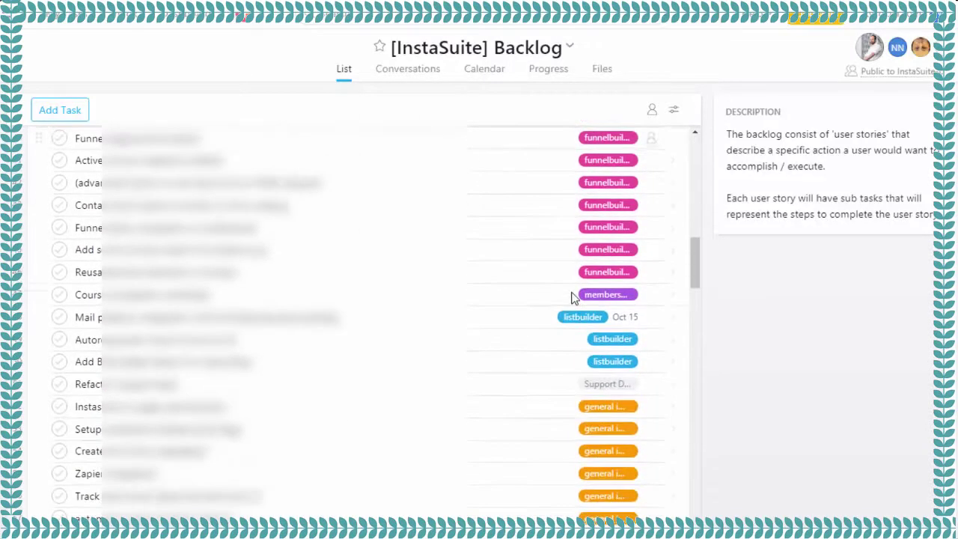
{"action": "scroll", "coordinate": [575, 297], "scroll_direction": "up", "scroll_amount": 15}
{"action": "scroll", "coordinate": [574, 296], "scroll_direction": "up", "scroll_amount": 3}
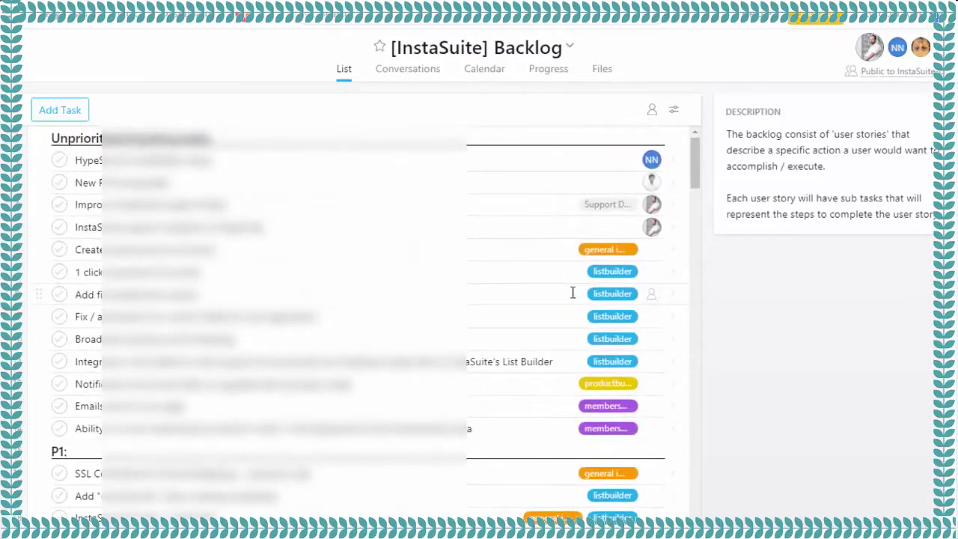